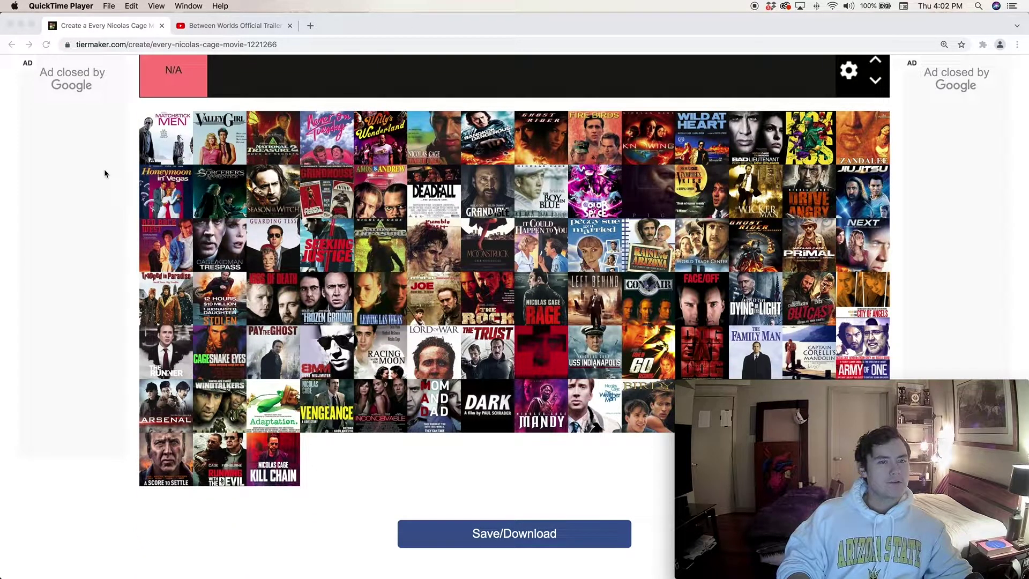
# Step: Look over the unranked Nicolas Cage movie posters and the empty tier rows
pyautogui.scroll(-2, 105, 170)
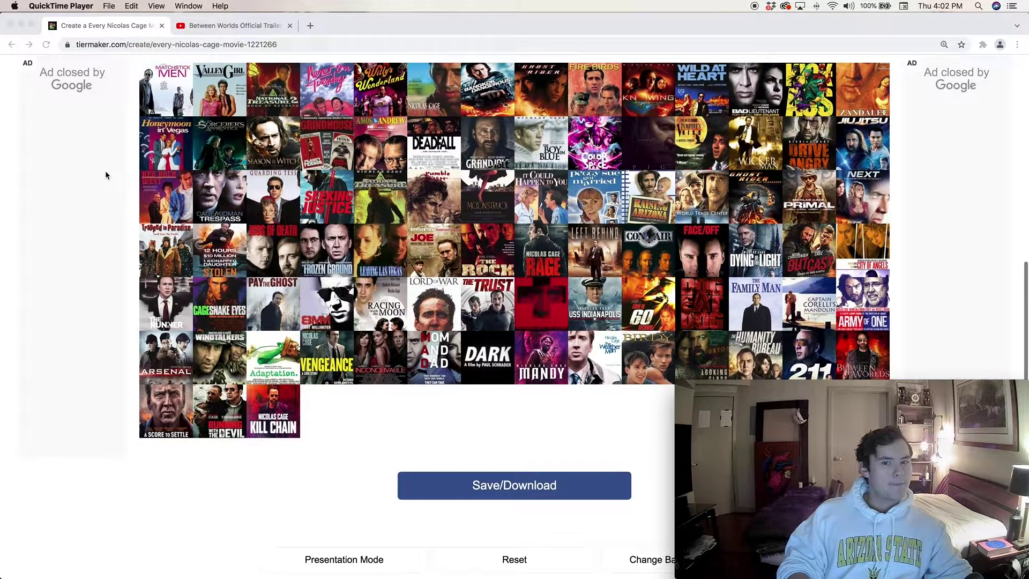
pyautogui.scroll(-1, 106, 172)
pyautogui.scroll(1, 114, 280)
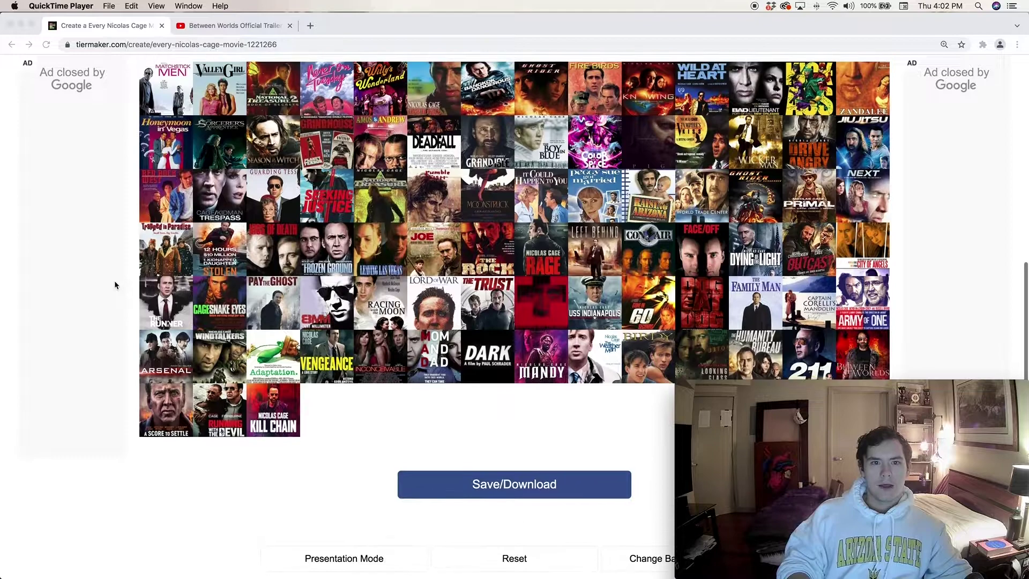
pyautogui.scroll(2, 114, 281)
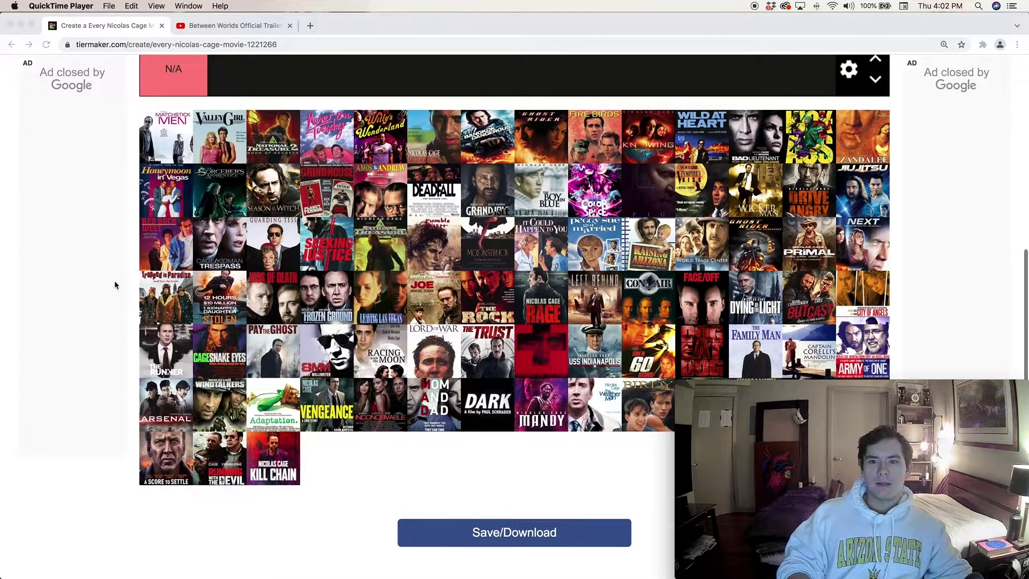
pyautogui.scroll(-3, 114, 281)
pyautogui.scroll(-2, 115, 281)
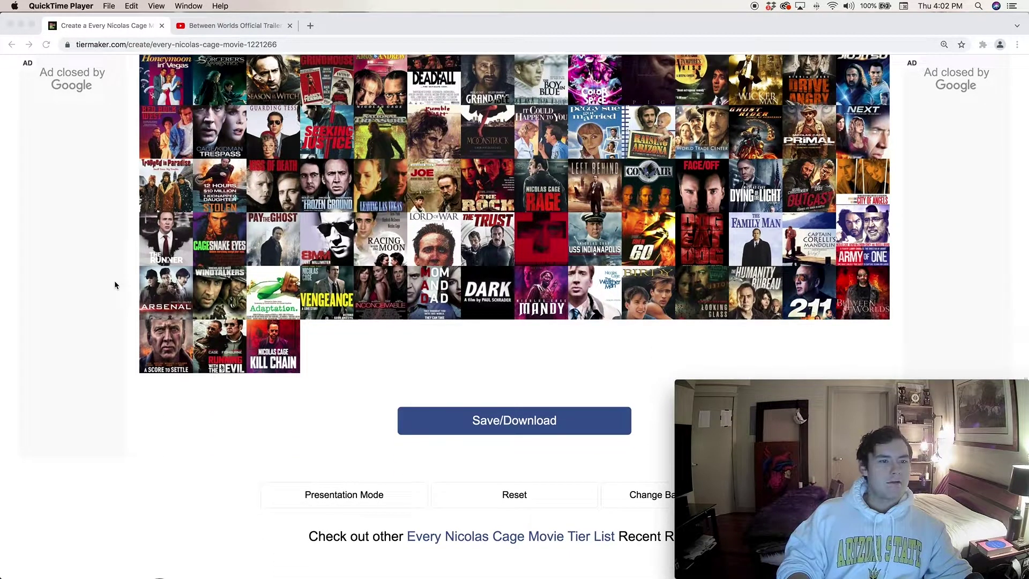
pyautogui.scroll(-2, 115, 281)
pyautogui.scroll(2, 115, 281)
pyautogui.scroll(5, 114, 281)
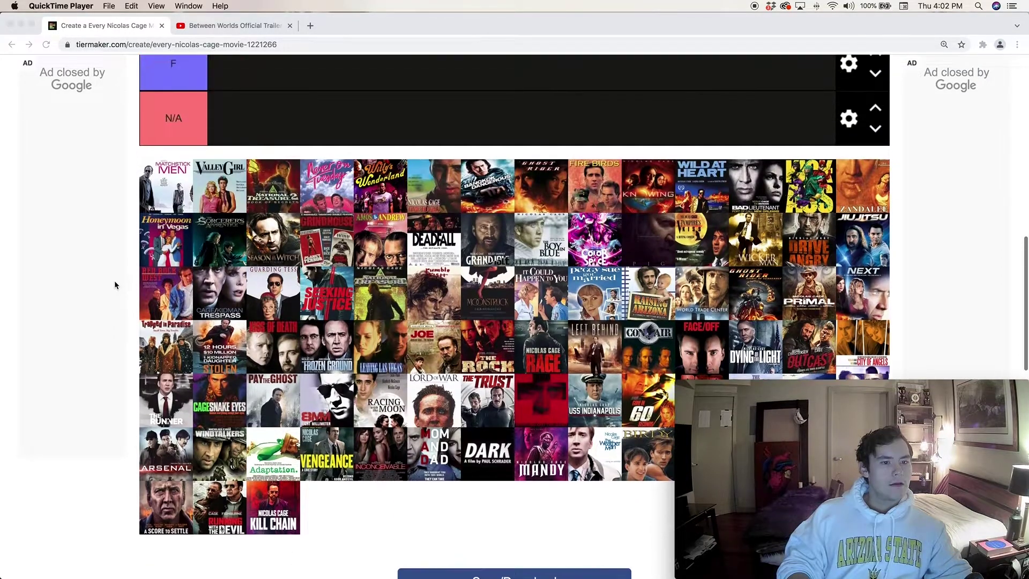
pyautogui.scroll(-2, 115, 281)
pyautogui.scroll(10, 114, 281)
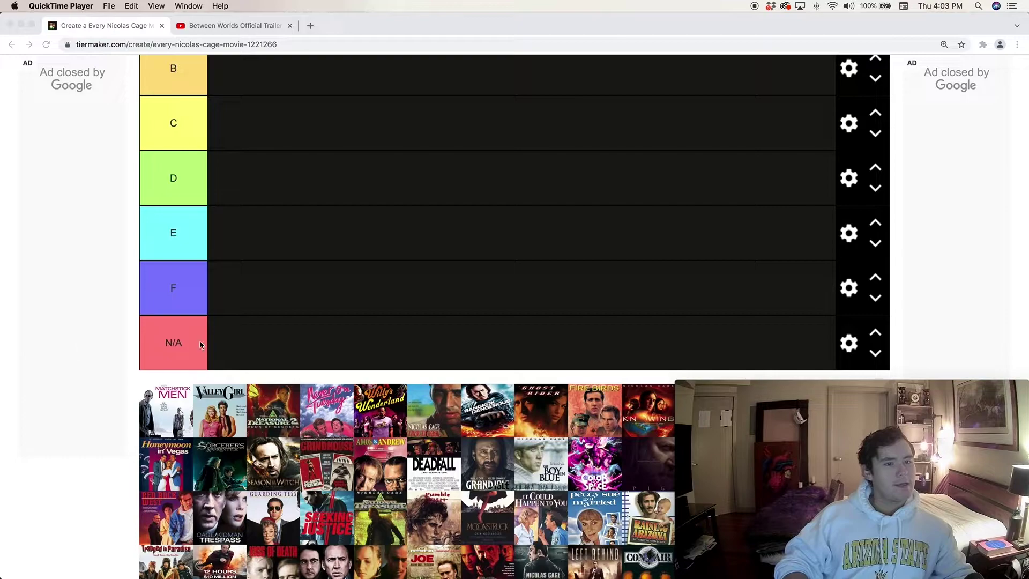
pyautogui.scroll(-8, 242, 345)
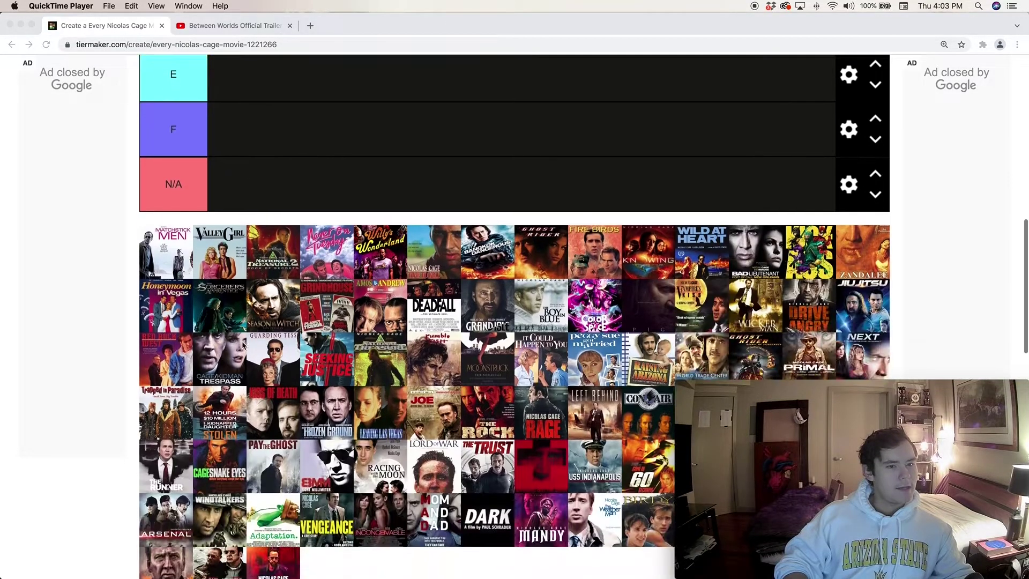
pyautogui.scroll(-4, 242, 346)
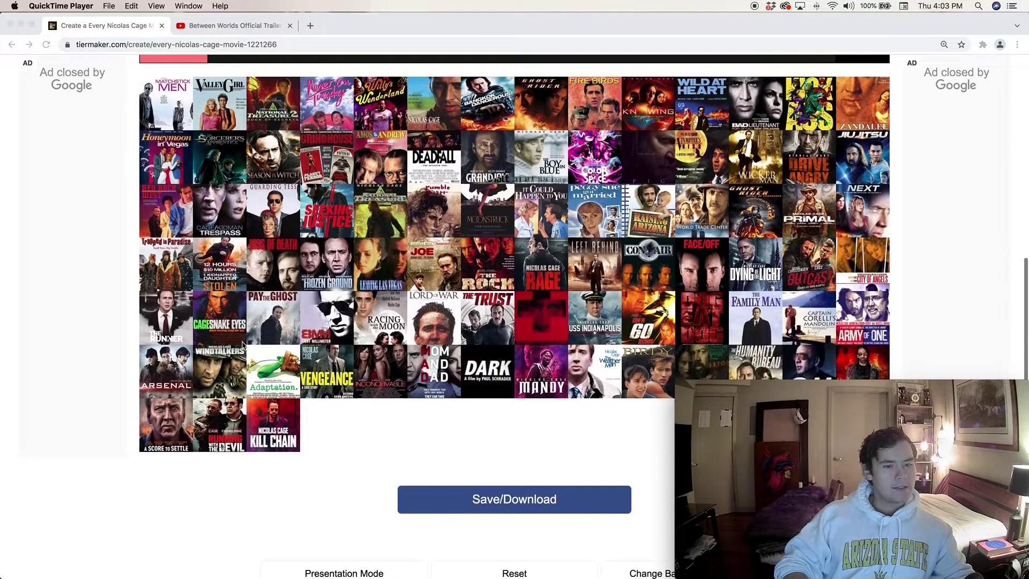
pyautogui.scroll(4, 242, 346)
pyautogui.scroll(2, 244, 345)
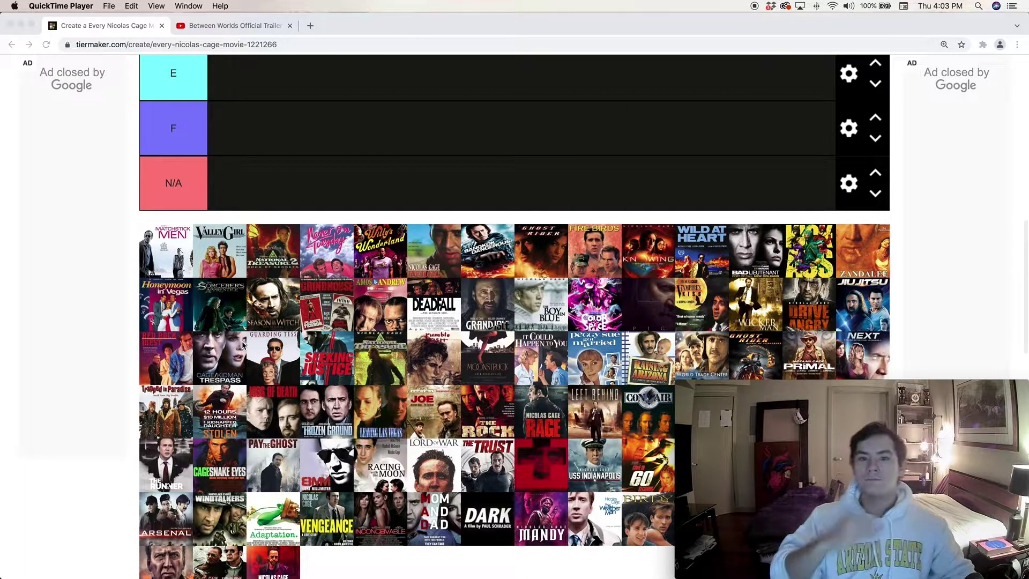
pyautogui.scroll(9, 121, 300)
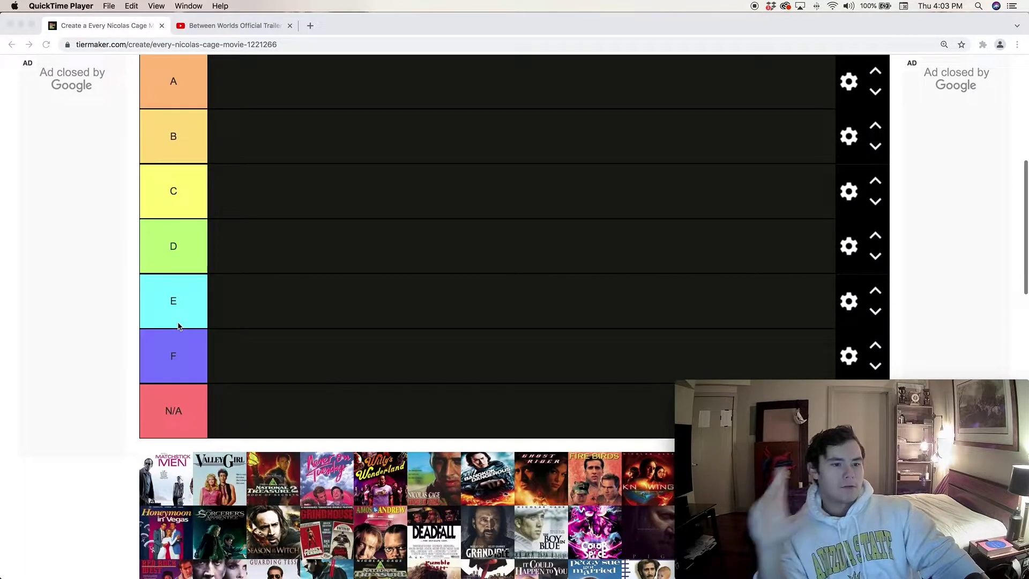
# Step: Place the Matchstick Men poster in the B tier
pyautogui.scroll(2, 127, 516)
pyautogui.click(150, 521)
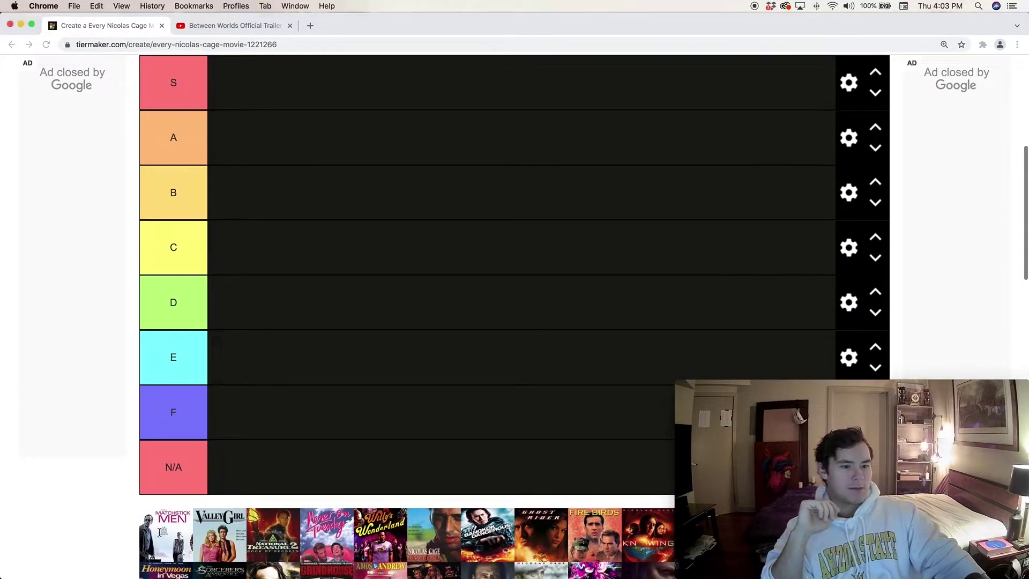
pyautogui.moveTo(178, 505); pyautogui.dragTo(423, 186)
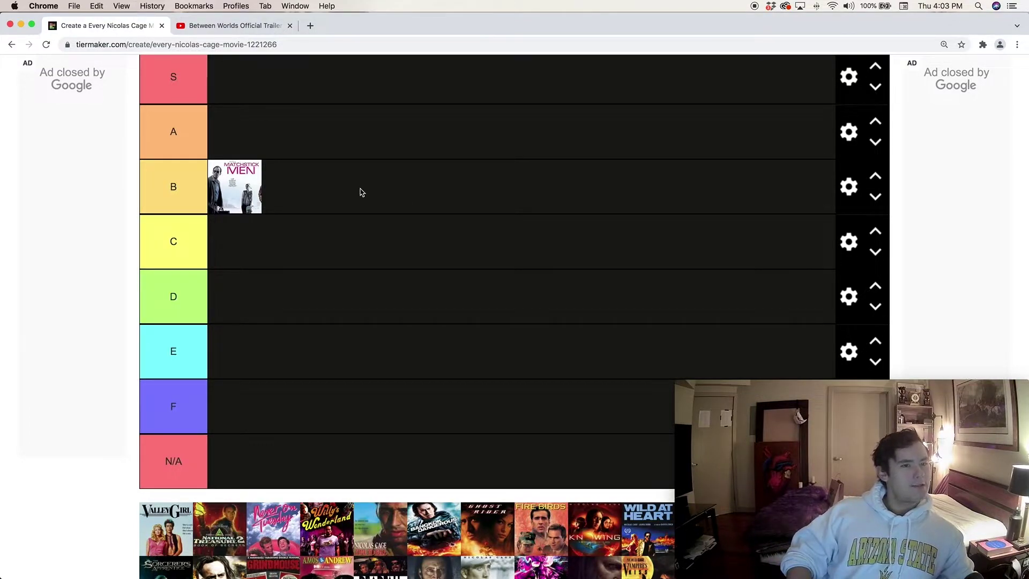
pyautogui.scroll(2, 359, 192)
pyautogui.moveTo(258, 239)
pyautogui.mouseDown()
pyautogui.moveTo(282, 137)
pyautogui.moveTo(403, 340)
pyautogui.moveTo(290, 504)
pyautogui.moveTo(296, 280)
pyautogui.moveTo(278, 246)
pyautogui.moveTo(293, 301)
pyautogui.moveTo(261, 251)
pyautogui.mouseUp()
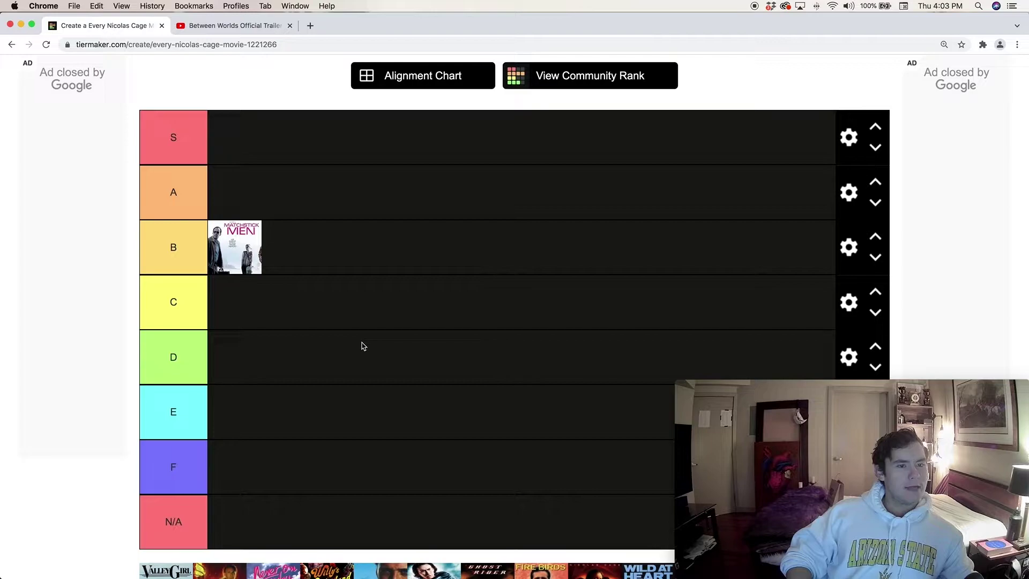
# Step: Place the Valley Girl poster in the D tier, checking the film's Google search results
pyautogui.scroll(-2, 361, 345)
pyautogui.scroll(-3, 359, 344)
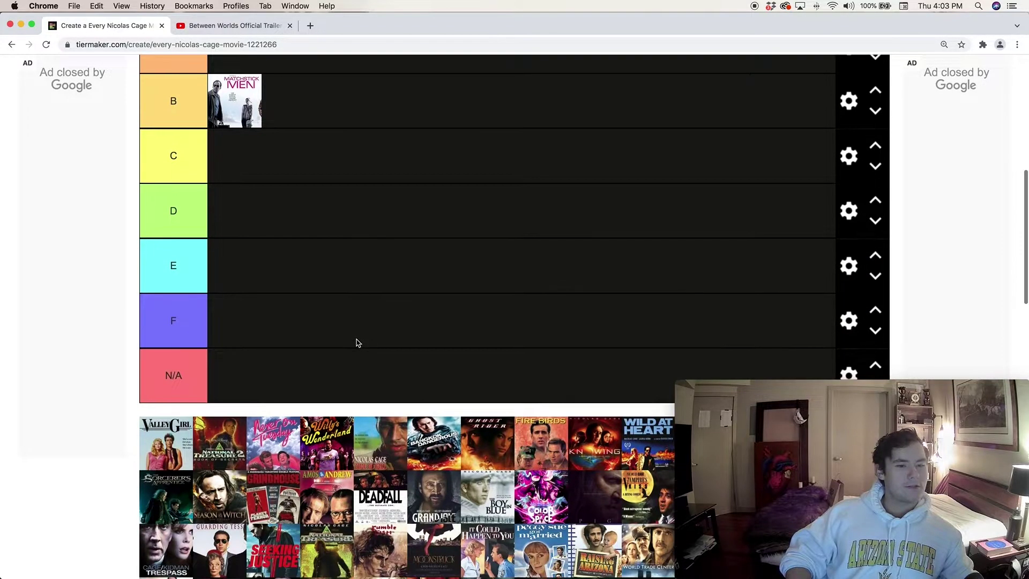
pyautogui.scroll(-3, 358, 343)
pyautogui.scroll(3, 357, 343)
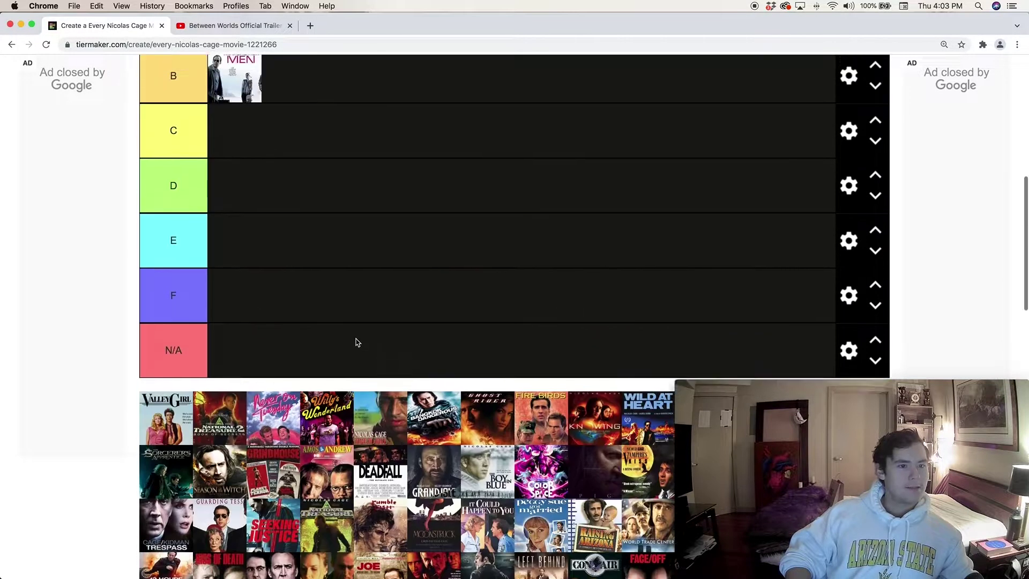
pyautogui.scroll(2, 358, 342)
pyautogui.scroll(-1, 356, 341)
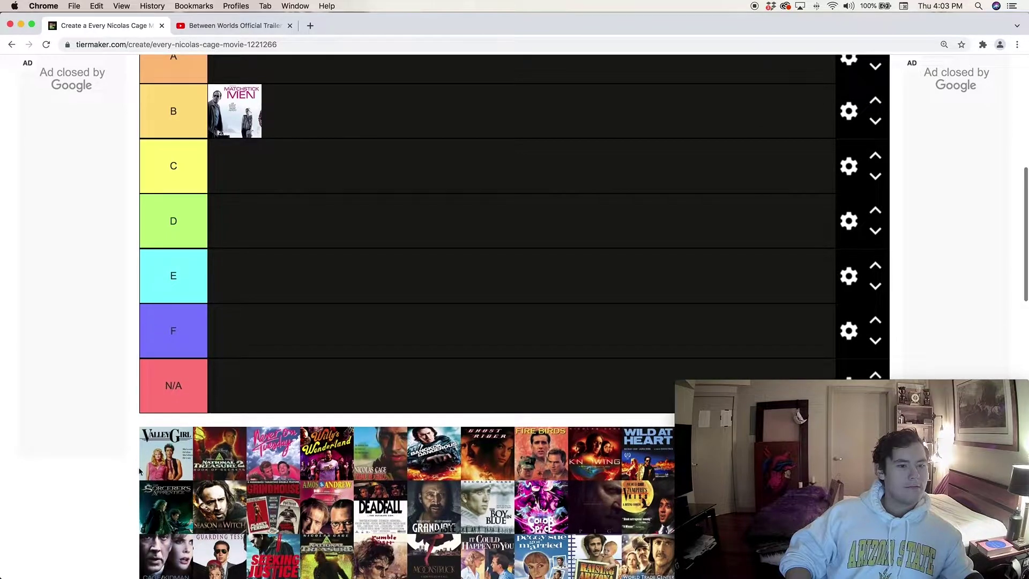
pyautogui.moveTo(139, 470); pyautogui.dragTo(315, 232)
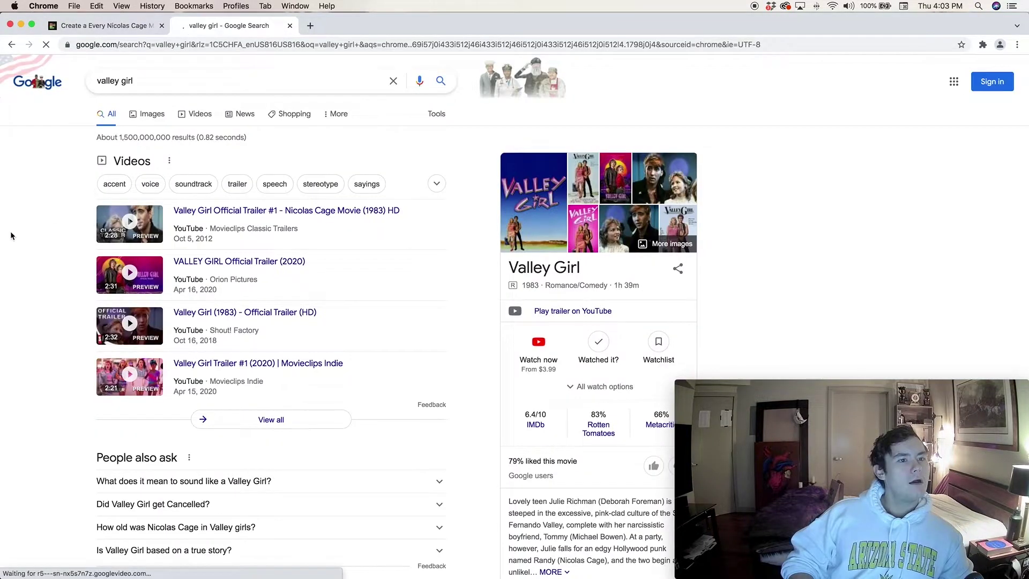
pyautogui.scroll(-1, 11, 235)
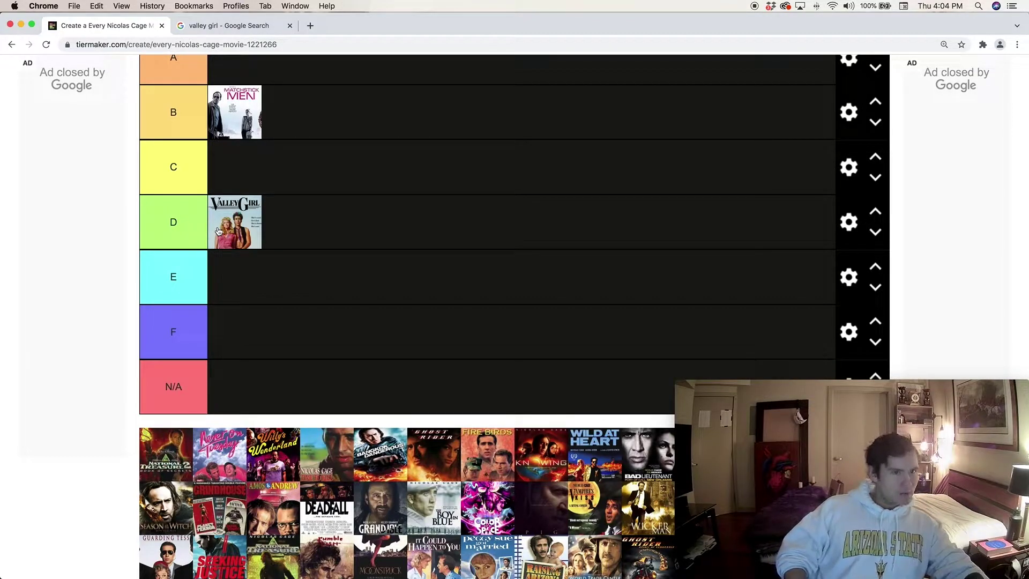
pyautogui.moveTo(218, 231); pyautogui.dragTo(156, 272)
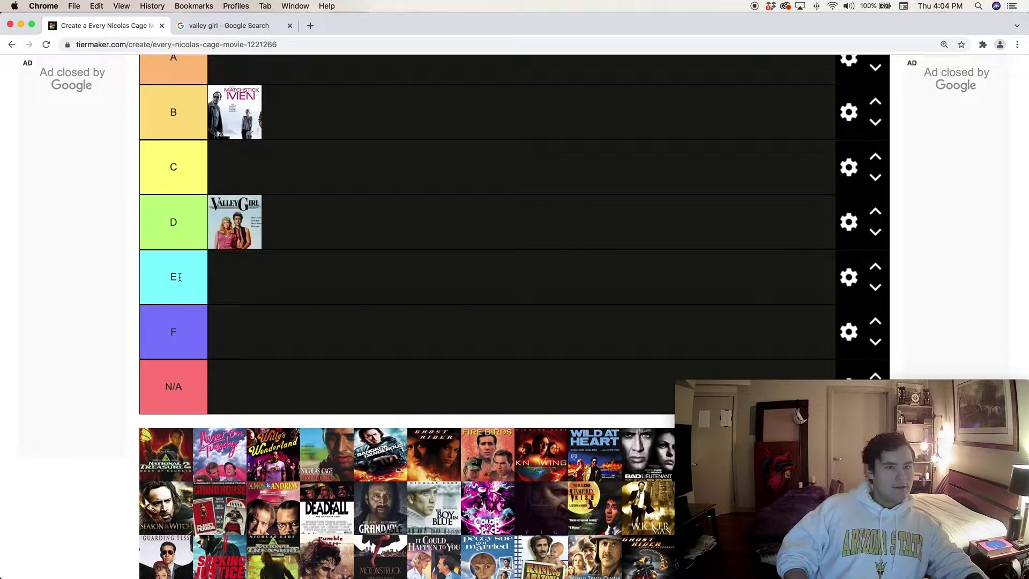
# Step: Place the National Treasure 2 poster in the S tier
pyautogui.scroll(3, 210, 287)
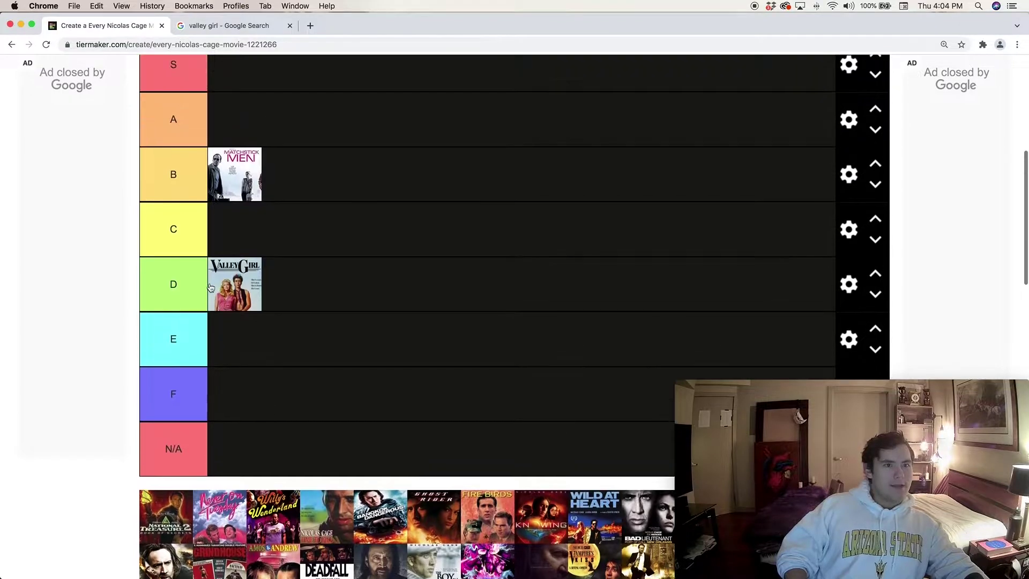
pyautogui.scroll(-5, 210, 286)
pyautogui.scroll(2, 209, 287)
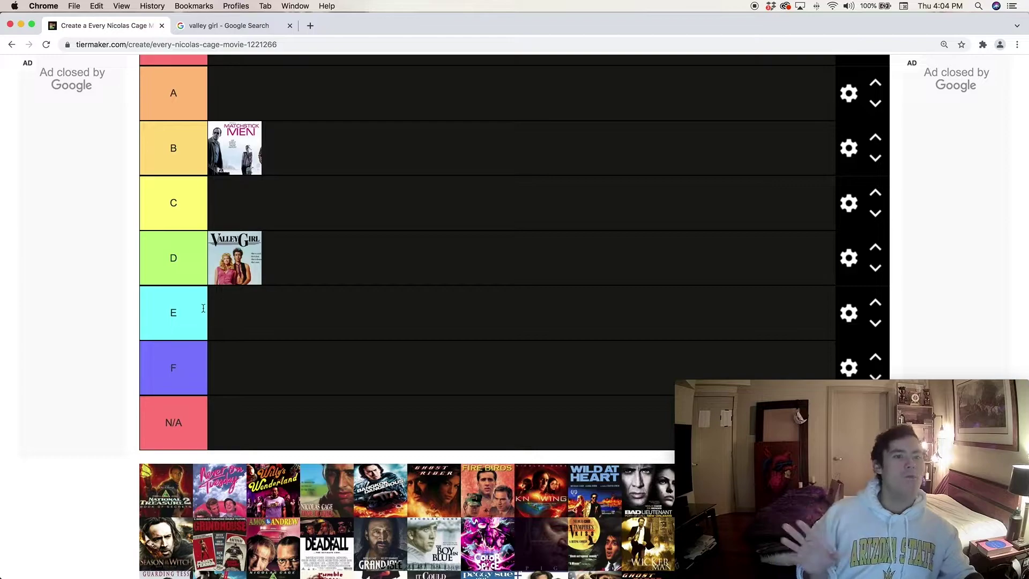
pyautogui.scroll(1, 250, 430)
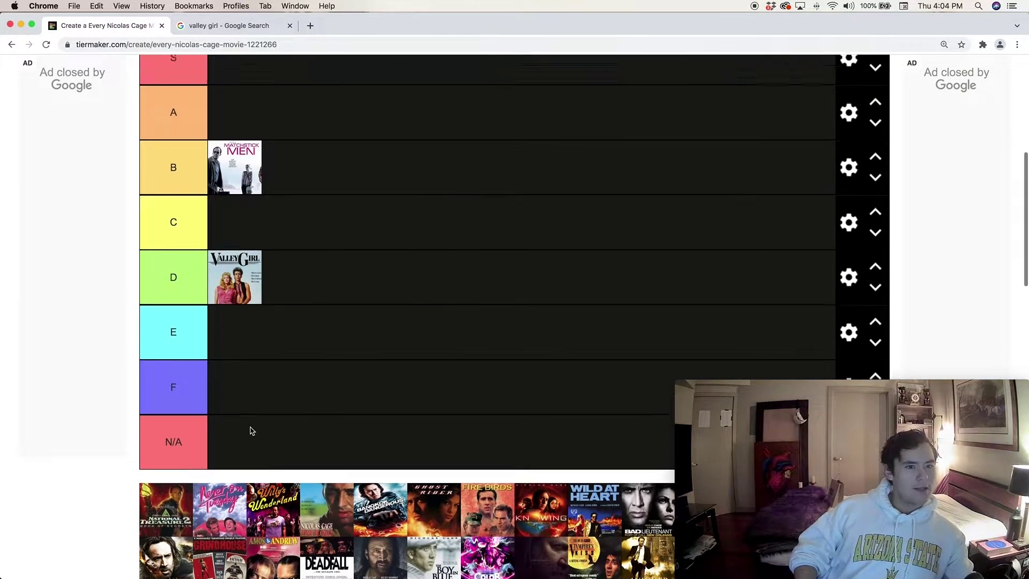
pyautogui.scroll(-2, 250, 429)
pyautogui.moveTo(166, 459); pyautogui.dragTo(409, 78)
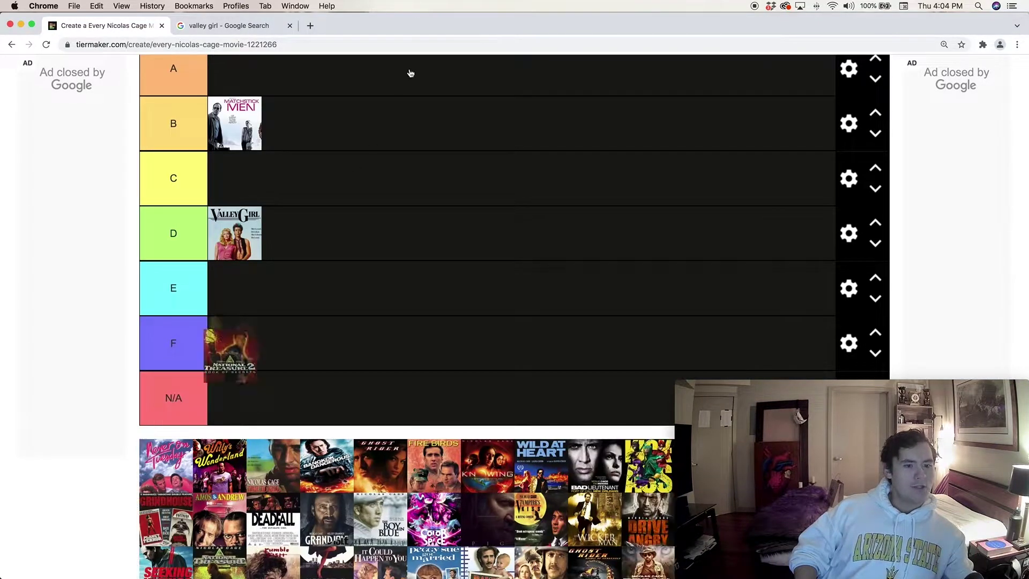
pyautogui.scroll(2, 365, 185)
pyautogui.moveTo(252, 155); pyautogui.dragTo(253, 143)
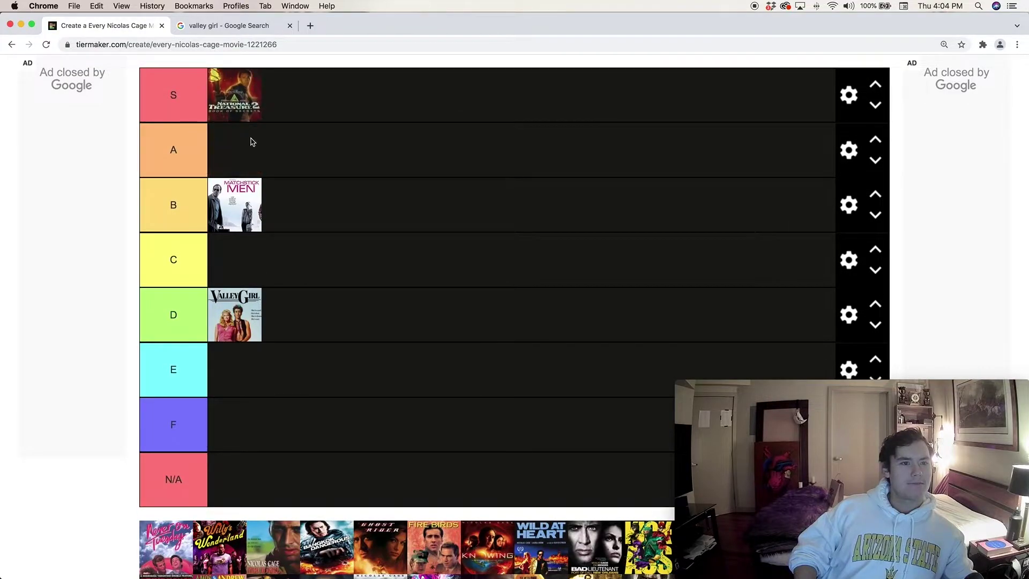
pyautogui.scroll(-3, 303, 237)
pyautogui.scroll(5, 302, 239)
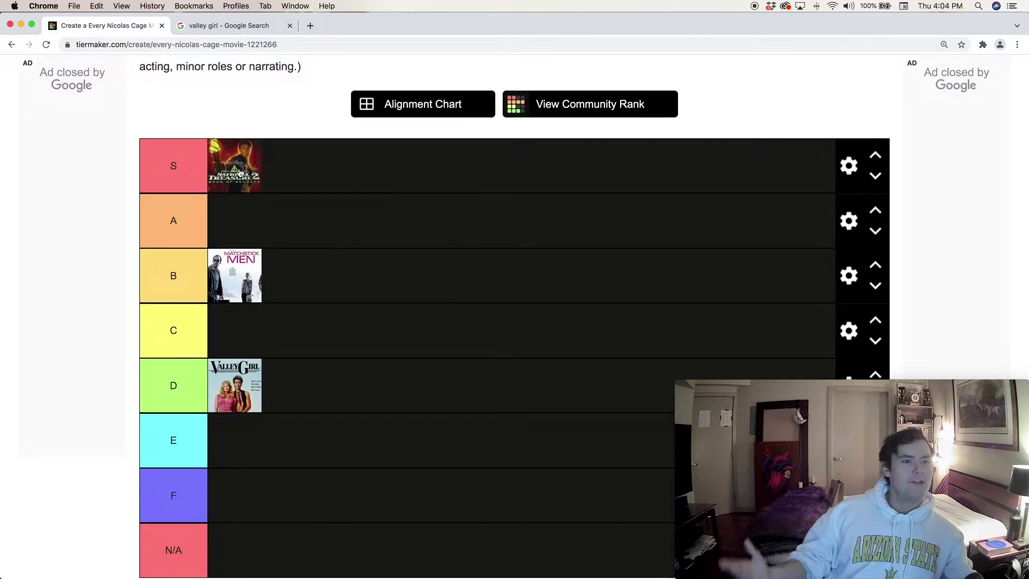
pyautogui.moveTo(240, 173)
pyautogui.mouseDown()
pyautogui.moveTo(287, 235)
pyautogui.moveTo(251, 156)
pyautogui.mouseUp()
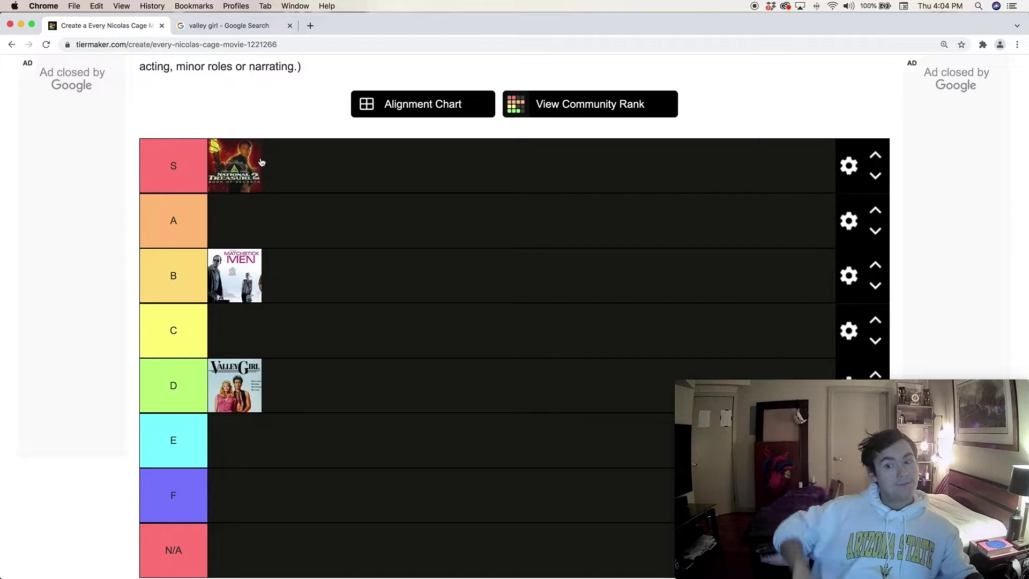
# Step: Place the Never on Tuesday poster in the F tier
pyautogui.scroll(-5, 235, 206)
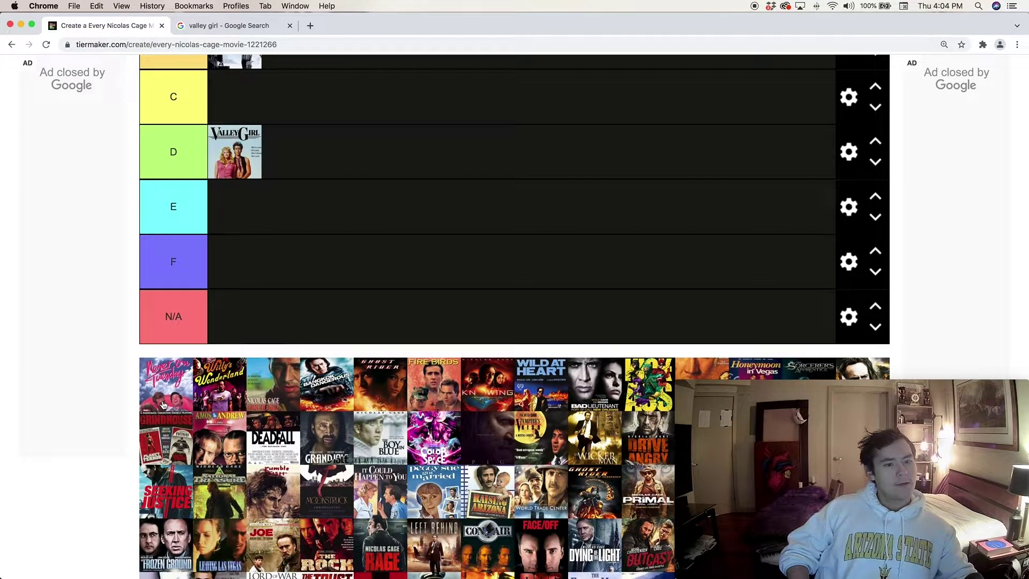
pyautogui.moveTo(164, 405); pyautogui.dragTo(298, 275)
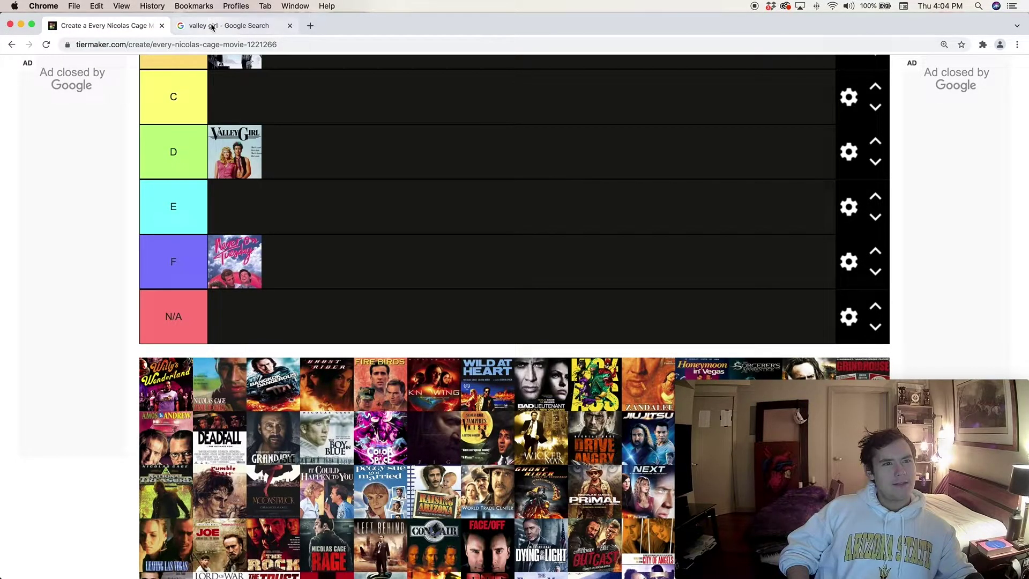
# Step: Check Nicolas Cage's role in the cast list of the Never on Tuesday Wikipedia article and move that poster to the N/A tier
pyautogui.click(231, 26)
pyautogui.scroll(-3, 297, 313)
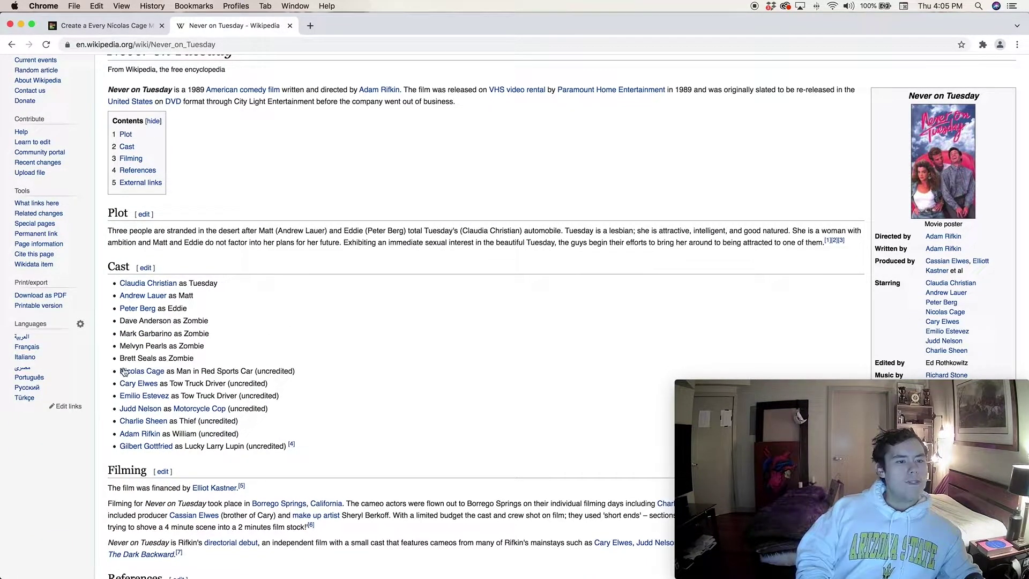
pyautogui.moveTo(118, 370); pyautogui.dragTo(320, 373)
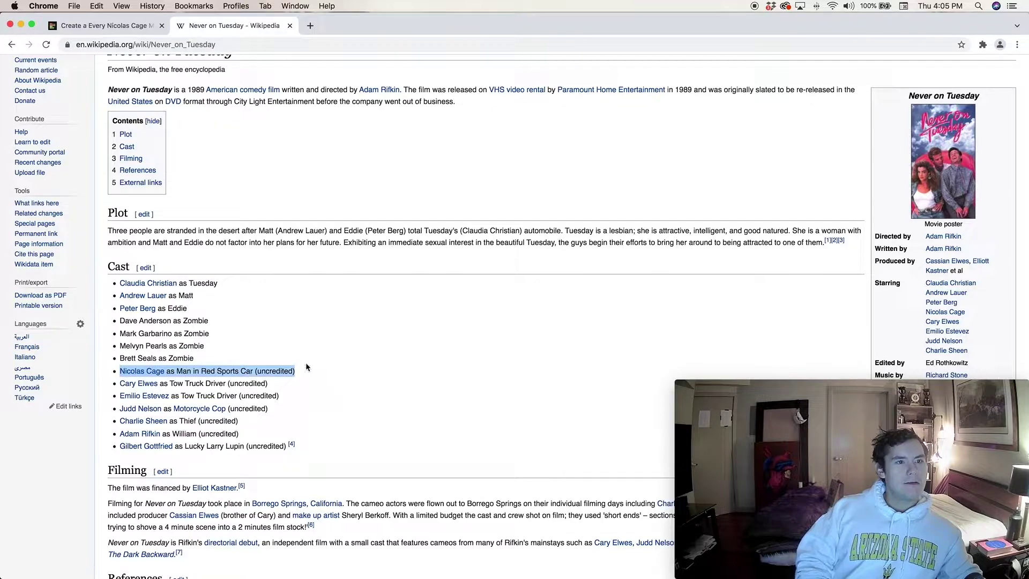
pyautogui.click(88, 26)
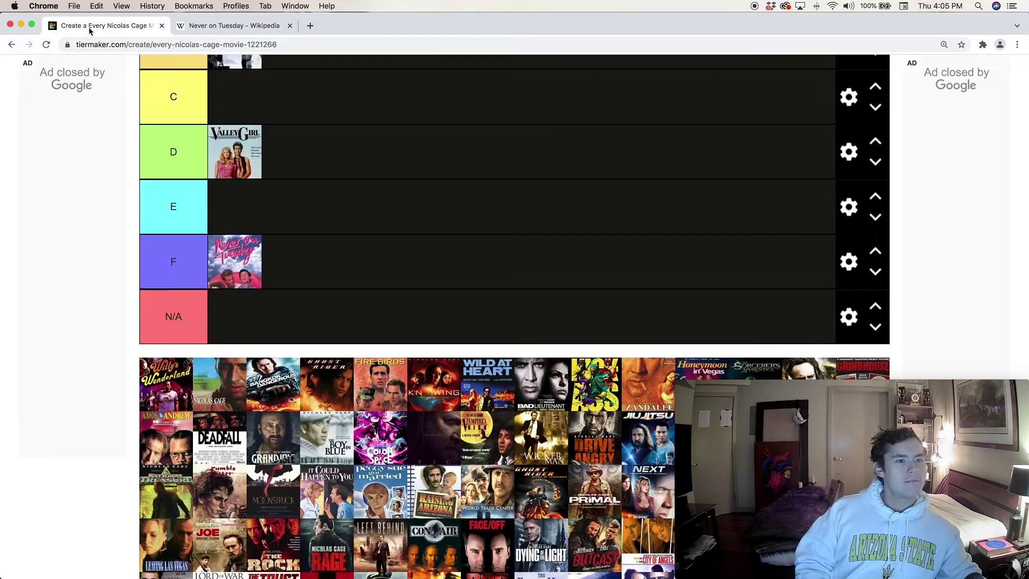
pyautogui.moveTo(236, 317); pyautogui.dragTo(235, 332)
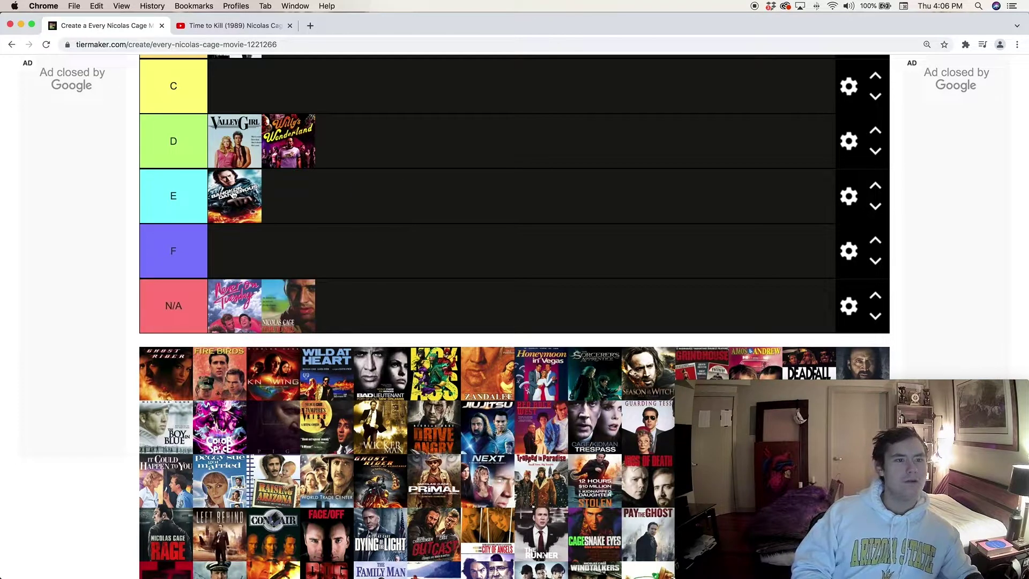
# Step: Move the Bangkok Dangerous poster up to the C tier
pyautogui.moveTo(232, 196); pyautogui.dragTo(466, 151)
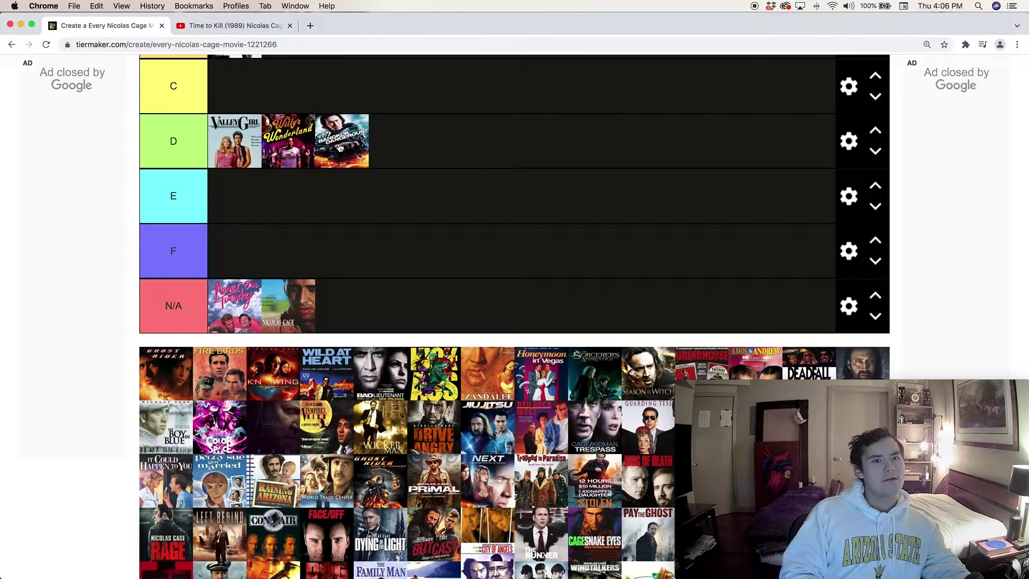
pyautogui.scroll(3, 339, 148)
pyautogui.moveTo(343, 249); pyautogui.dragTo(402, 239)
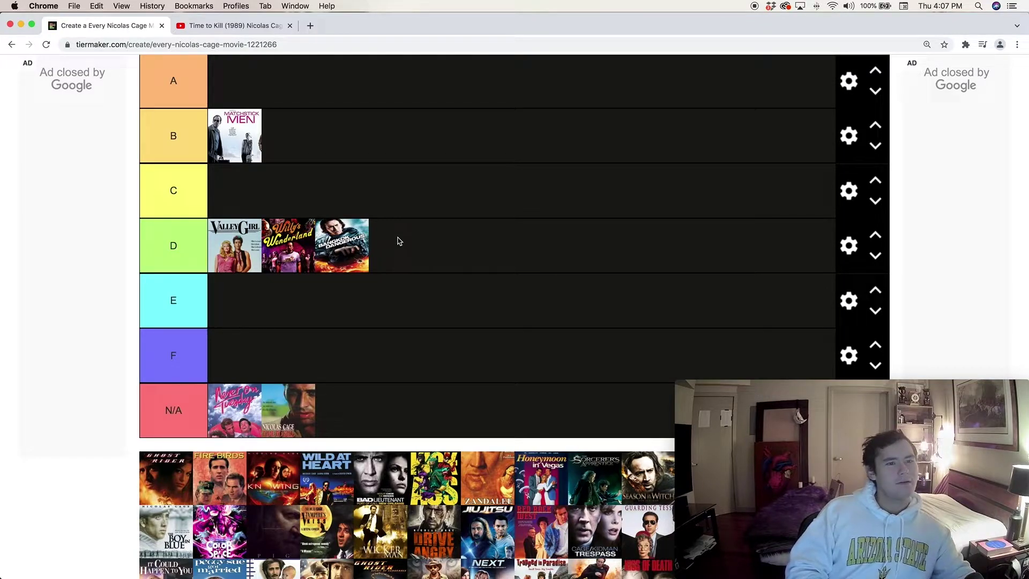
pyautogui.moveTo(361, 253); pyautogui.dragTo(321, 190)
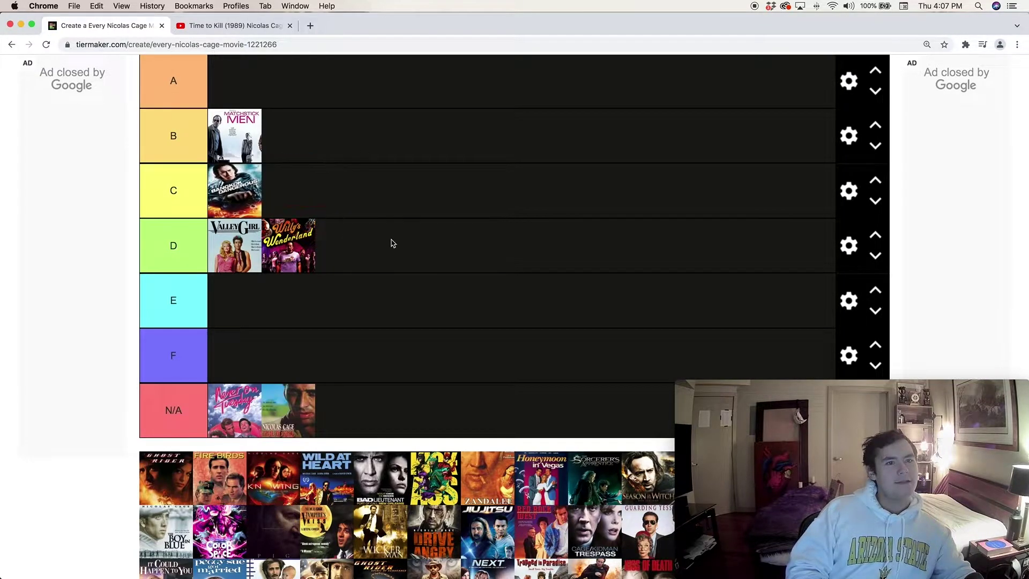
# Step: Place the Ghost Rider poster from the unranked pool in the C tier
pyautogui.scroll(2, 168, 282)
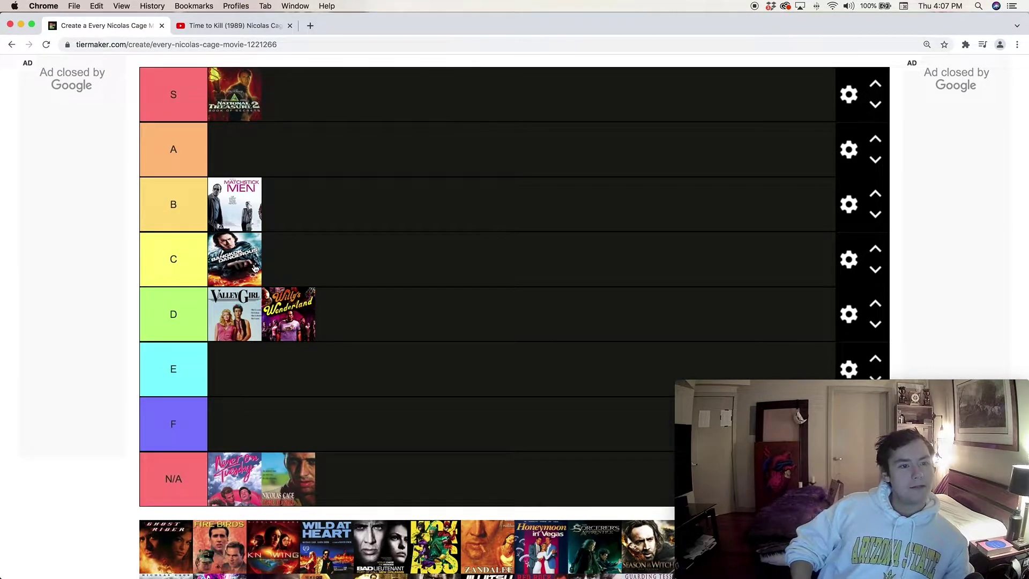
pyautogui.scroll(2, 262, 271)
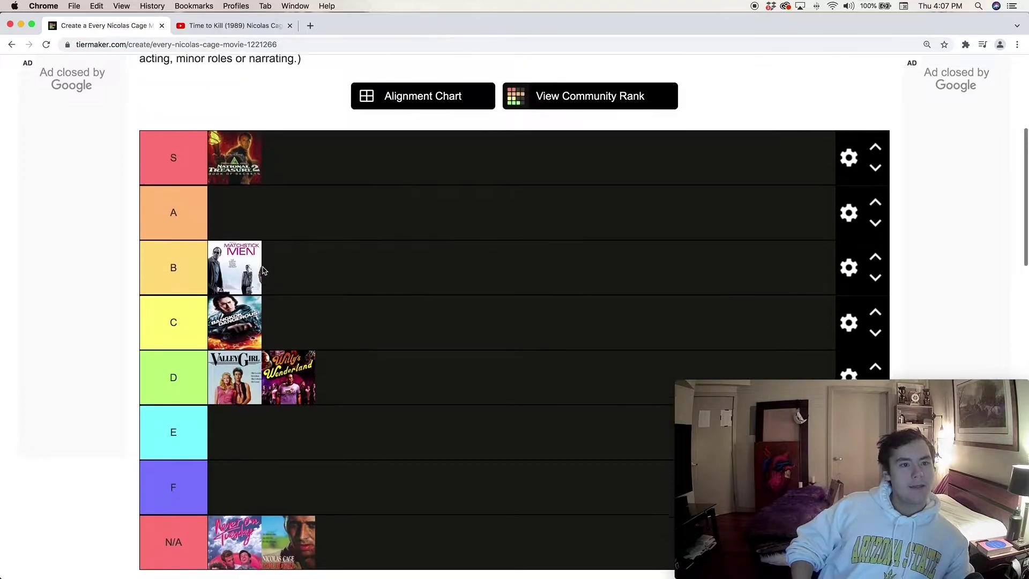
pyautogui.scroll(-5, 262, 271)
pyautogui.moveTo(153, 372); pyautogui.dragTo(400, 164)
pyautogui.scroll(3, 395, 193)
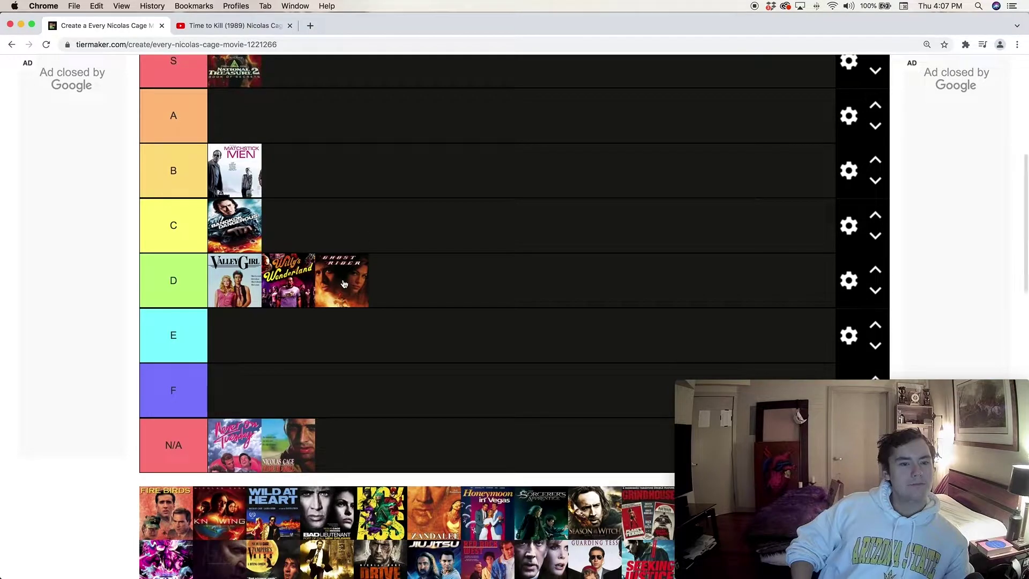
pyautogui.moveTo(342, 279); pyautogui.dragTo(412, 226)
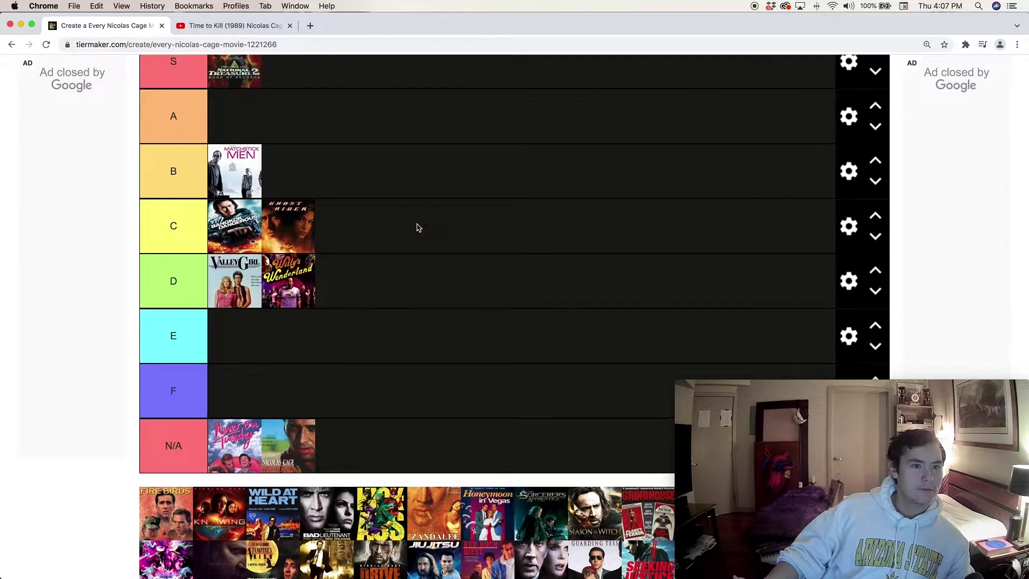
# Step: Try the Ghost Rider poster in the B, E and D tiers, then return it to the C tier
pyautogui.scroll(2, 410, 220)
pyautogui.moveTo(300, 265); pyautogui.dragTo(322, 207)
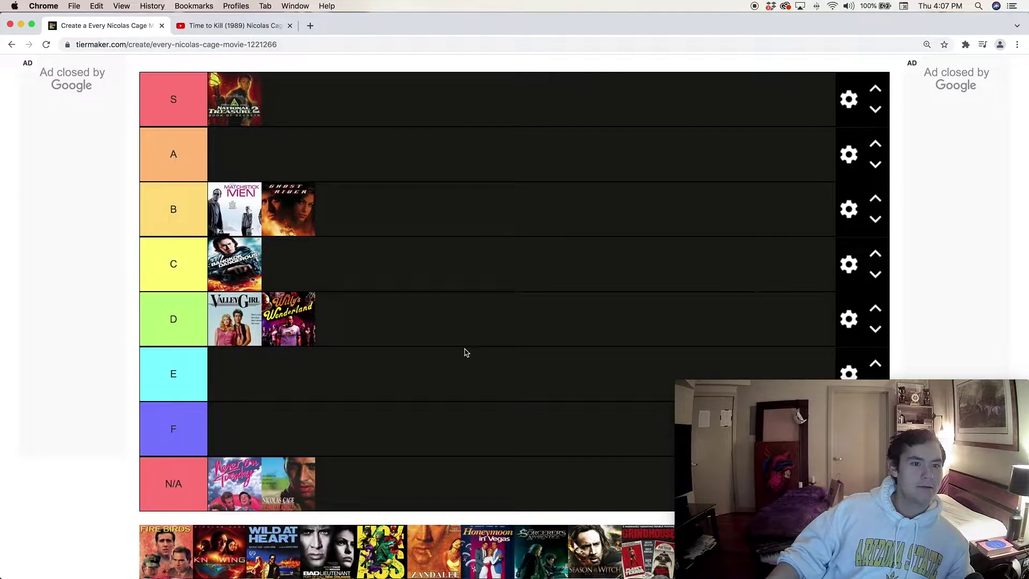
pyautogui.scroll(2, 461, 347)
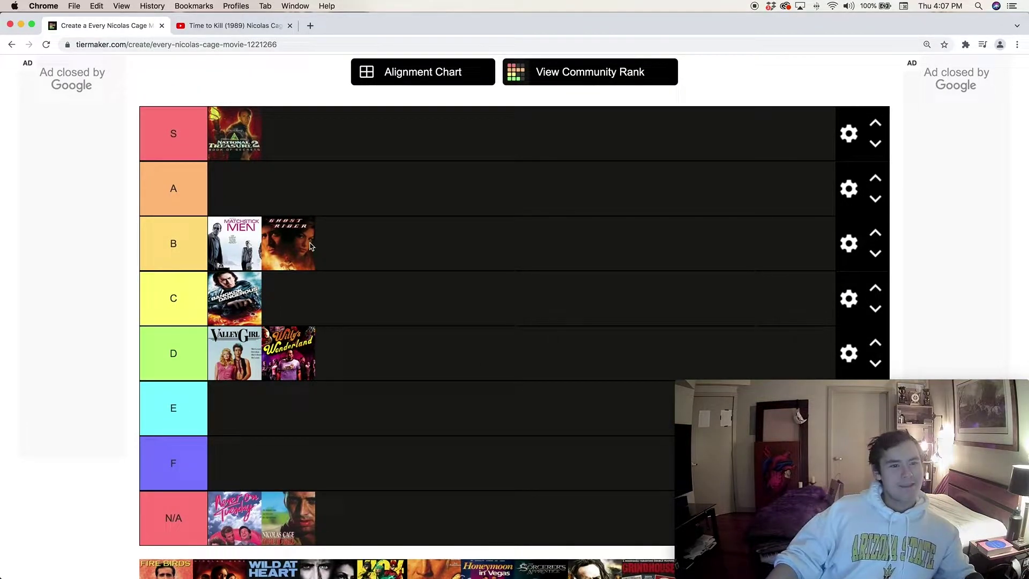
pyautogui.moveTo(296, 244); pyautogui.dragTo(359, 417)
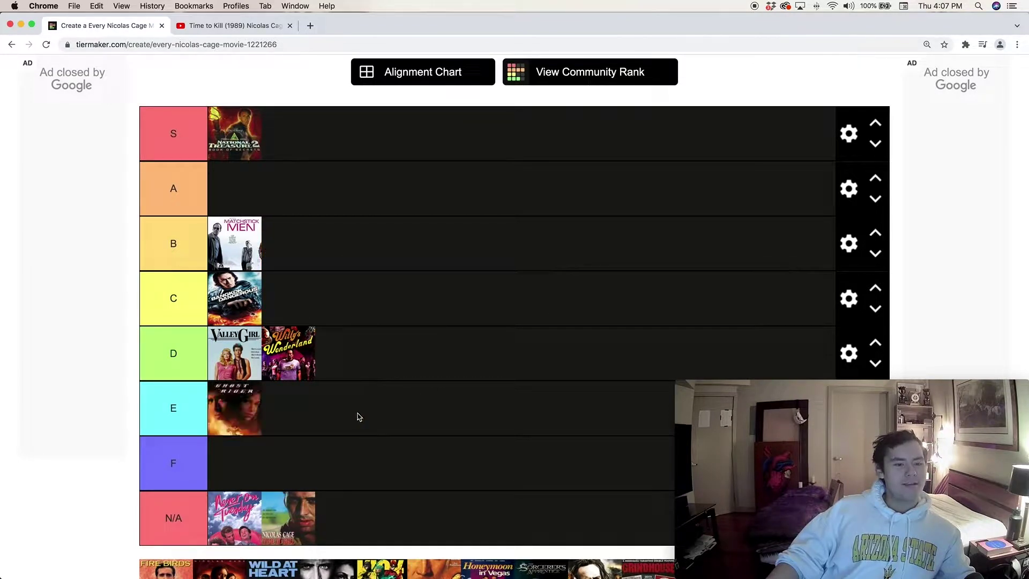
pyautogui.moveTo(247, 426); pyautogui.dragTo(417, 389)
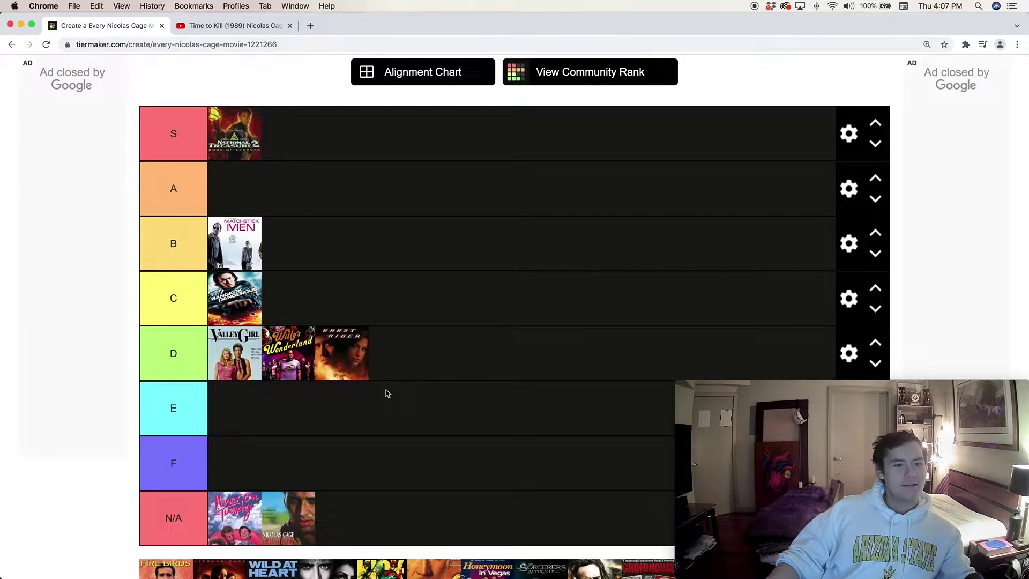
pyautogui.moveTo(341, 362); pyautogui.dragTo(388, 228)
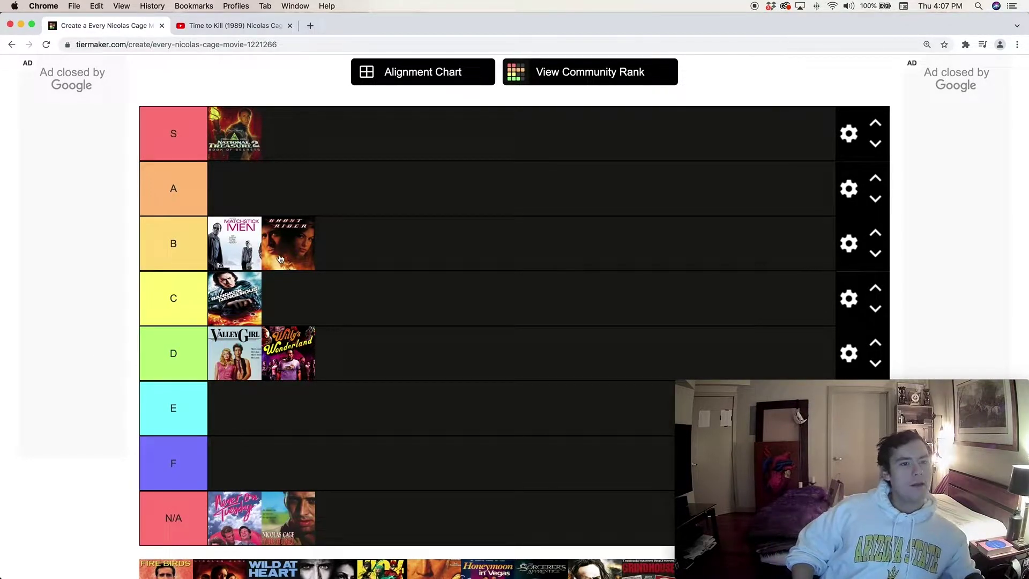
pyautogui.moveTo(281, 259); pyautogui.dragTo(392, 245)
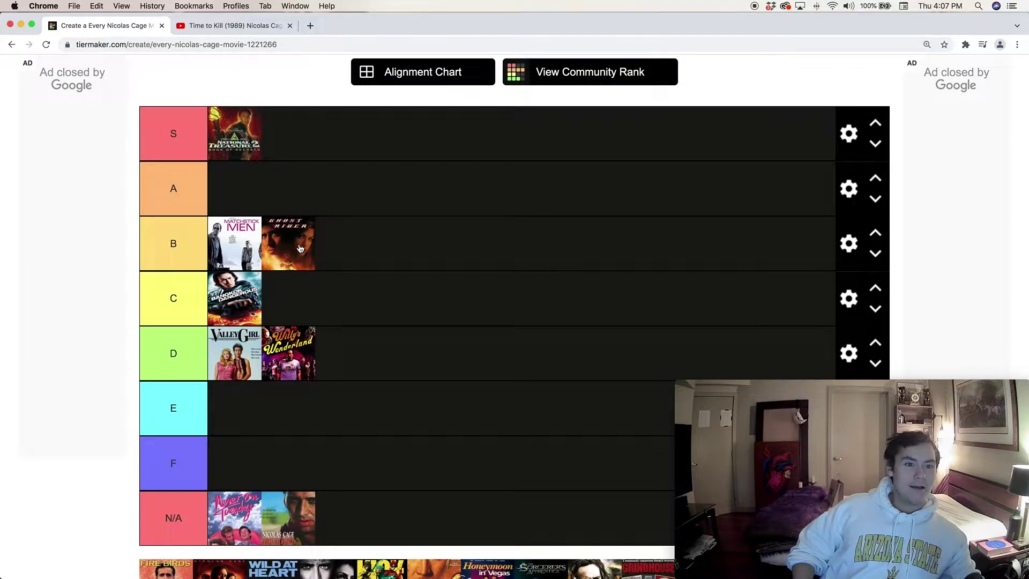
pyautogui.moveTo(302, 316); pyautogui.dragTo(301, 316)
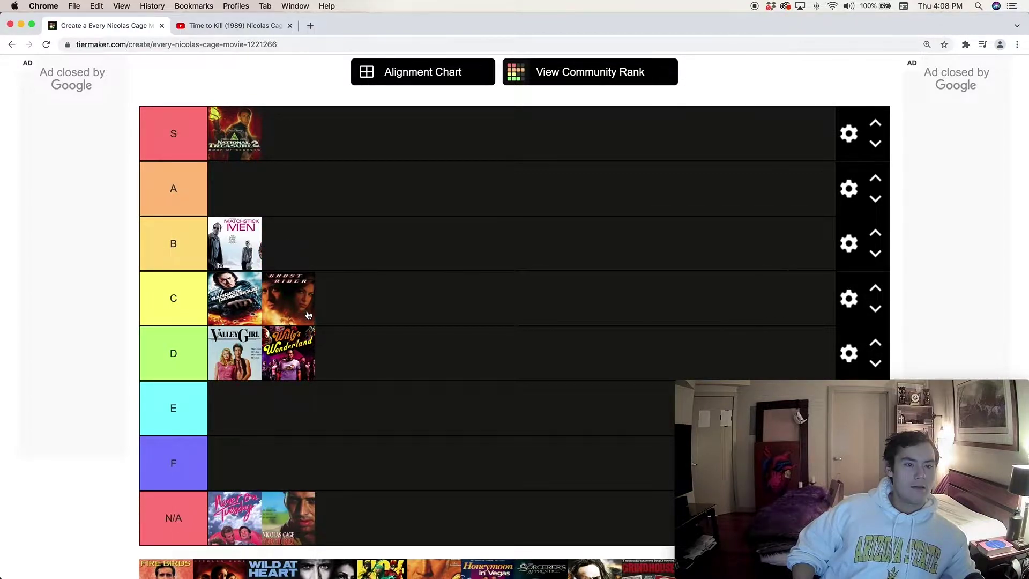
# Step: Place the Fire Birds poster from the unranked pool in the F tier
pyautogui.scroll(-6, 308, 315)
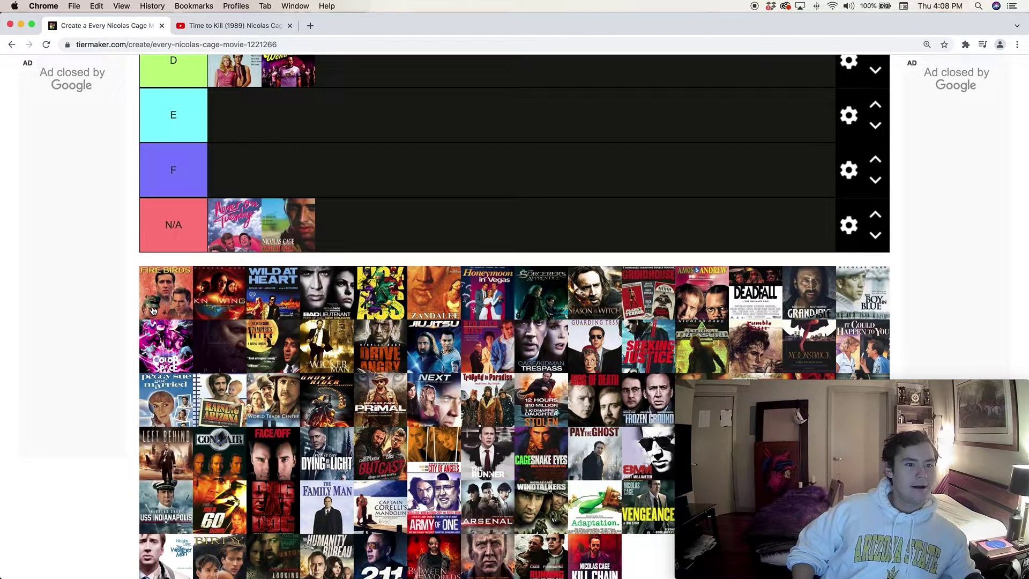
pyautogui.moveTo(152, 310); pyautogui.dragTo(436, 152)
pyautogui.scroll(1, 420, 159)
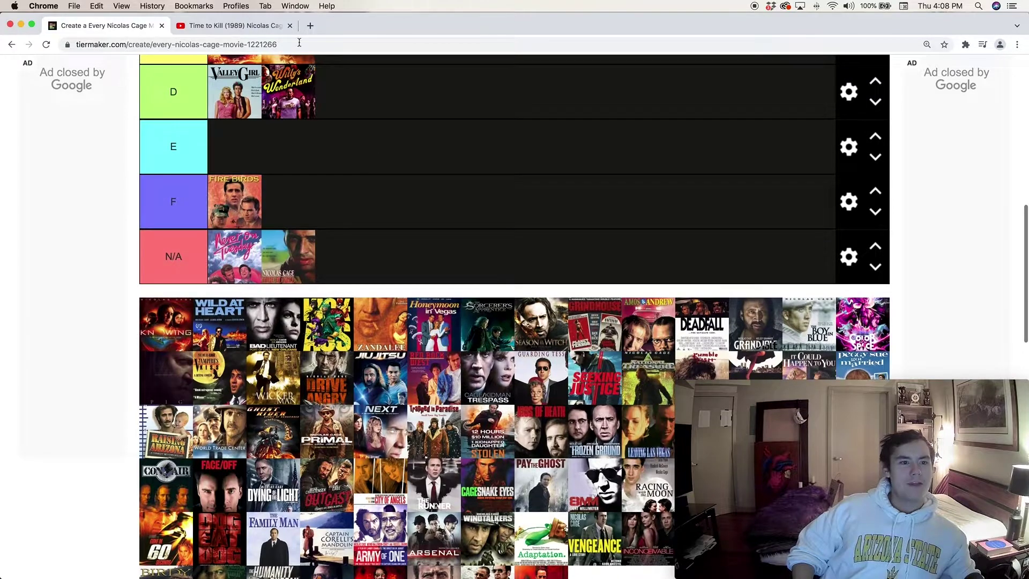
# Step: Search Google for "fire birds nicols cage" in the YouTube page's tab and open the Fire Birds full movie video
pyautogui.click(220, 28)
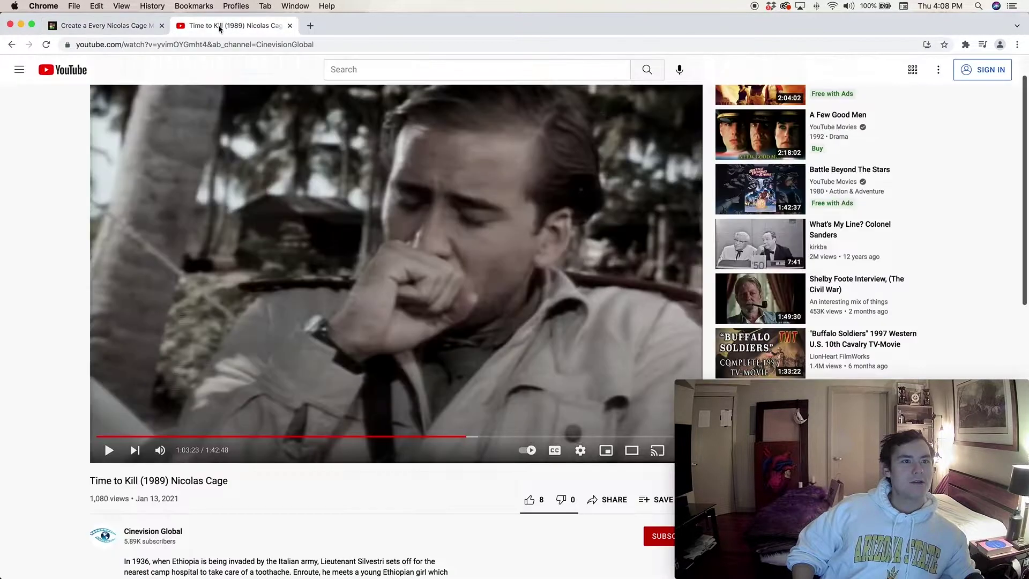
pyautogui.click(362, 41)
pyautogui.write('fi')
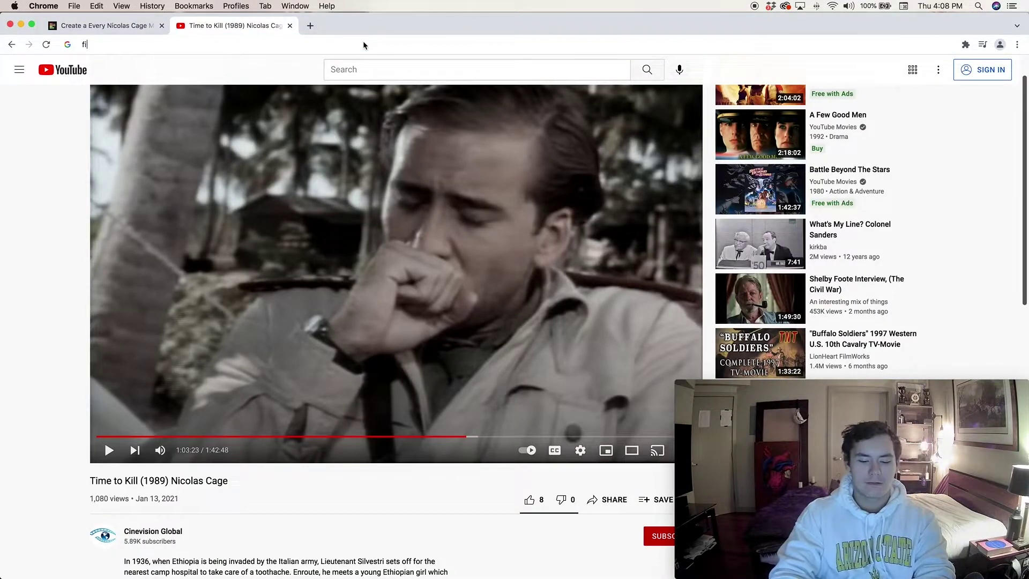
pyautogui.write('re birds n')
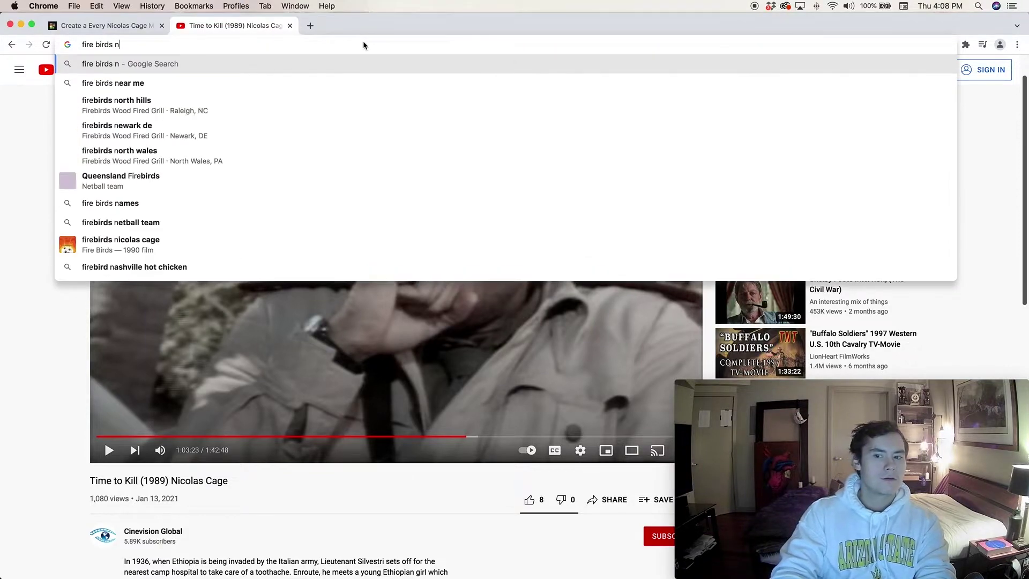
pyautogui.write('icols cage')
pyautogui.press('Return')
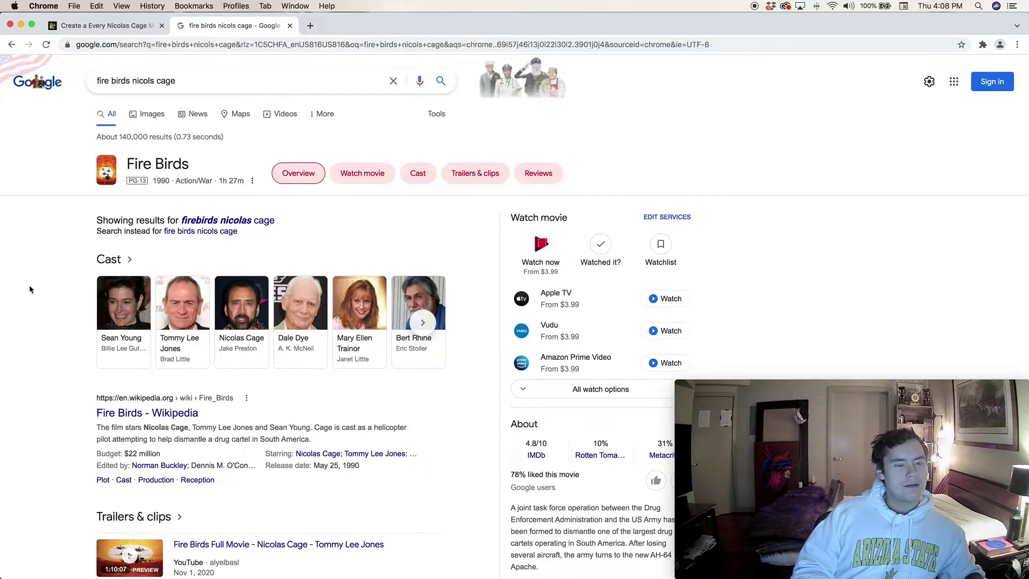
pyautogui.scroll(-1, 29, 284)
pyautogui.scroll(-2, 219, 458)
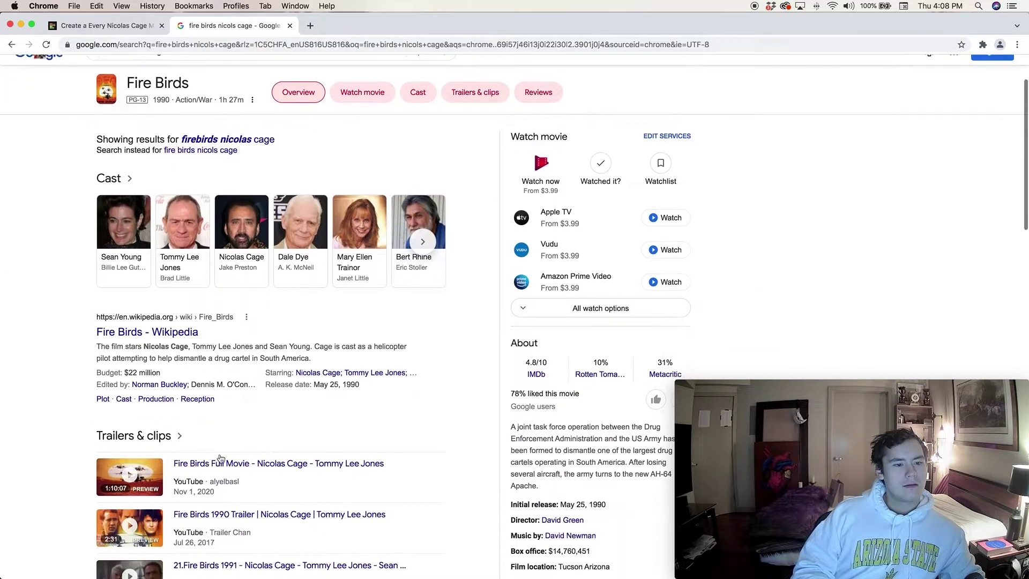
pyautogui.click(256, 463)
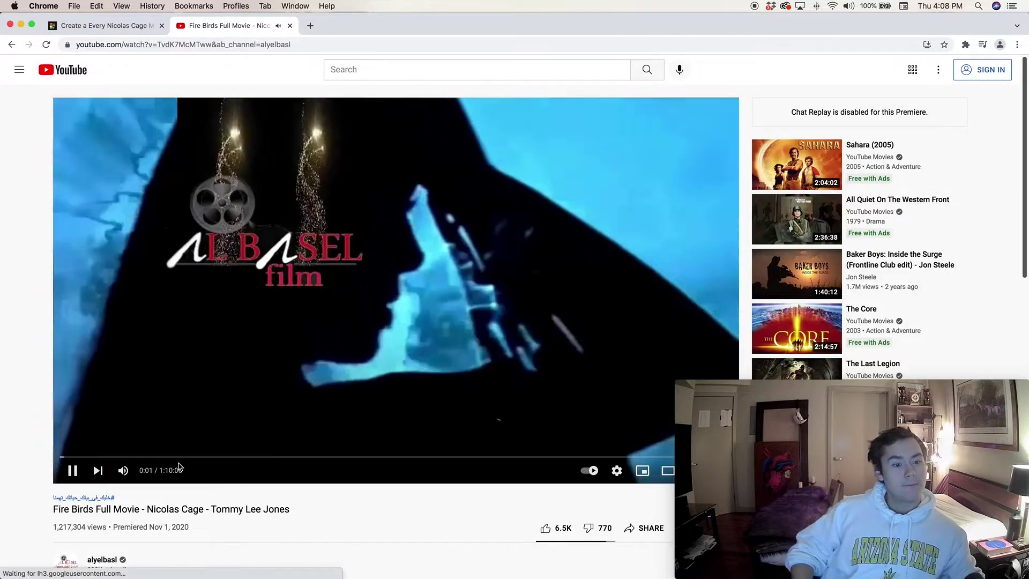
# Step: Skim the Fire Birds full movie by skipping ahead to several scenes up to about the halfway point
pyautogui.click(170, 457)
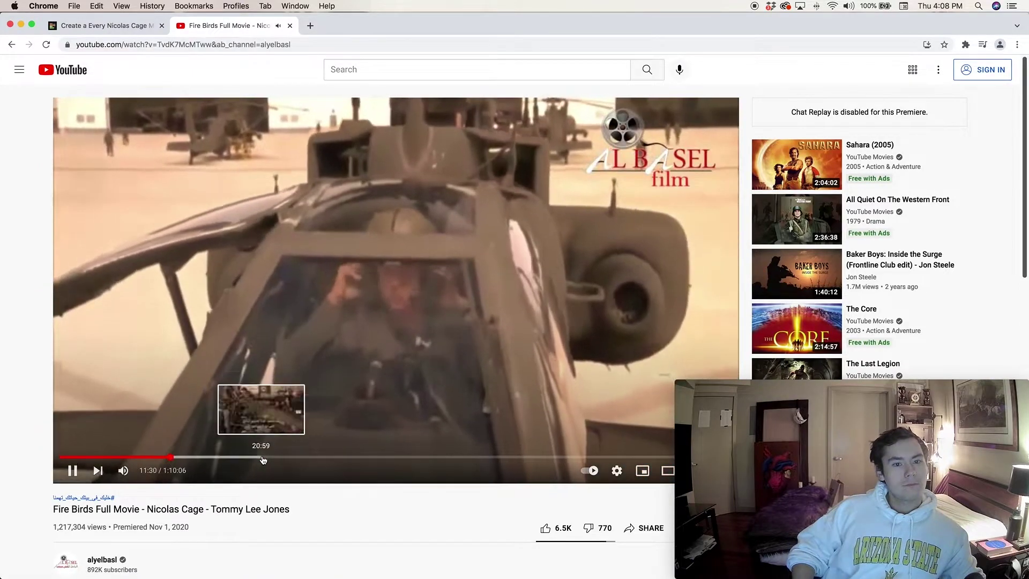
pyautogui.click(263, 458)
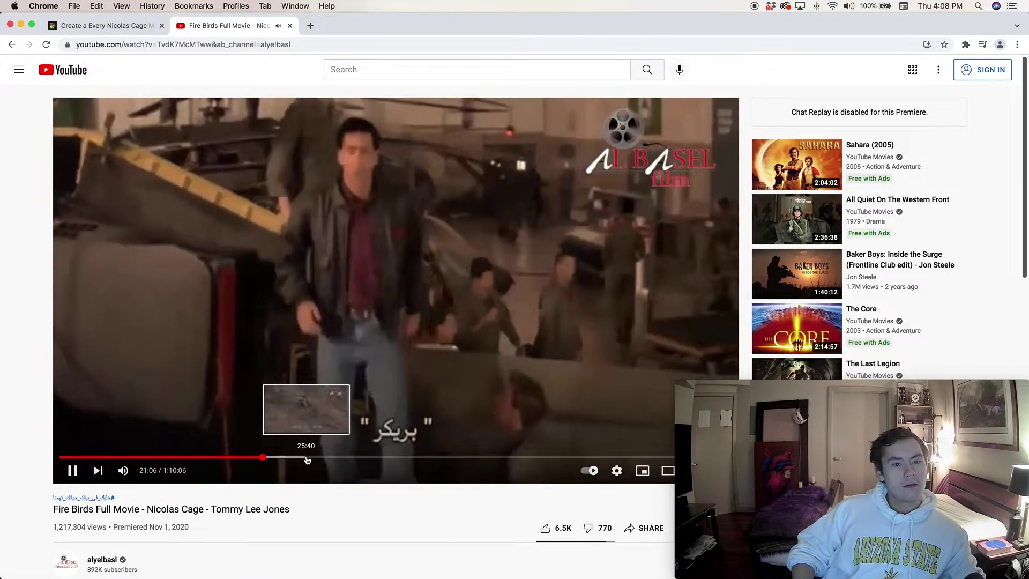
pyautogui.click(301, 456)
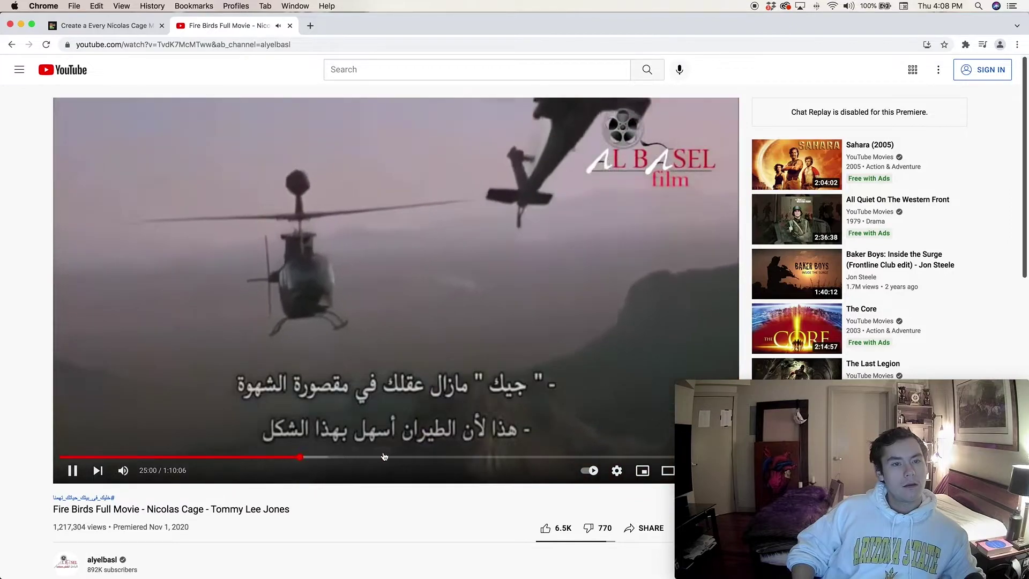
pyautogui.click(399, 456)
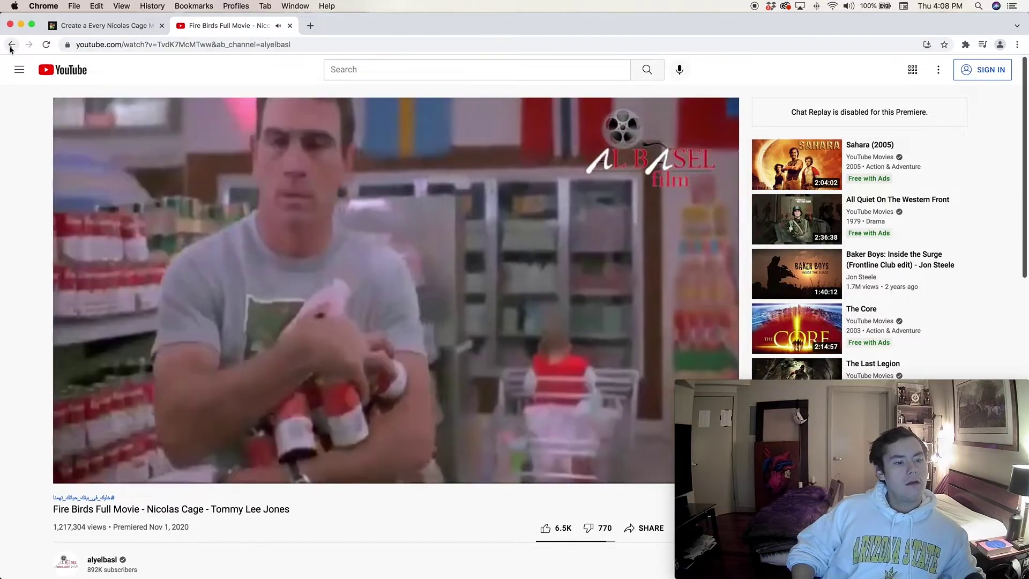
# Step: Read the viewer comments below the Fire Birds video and return to the player
pyautogui.scroll(-5, 59, 366)
pyautogui.scroll(-3, 51, 364)
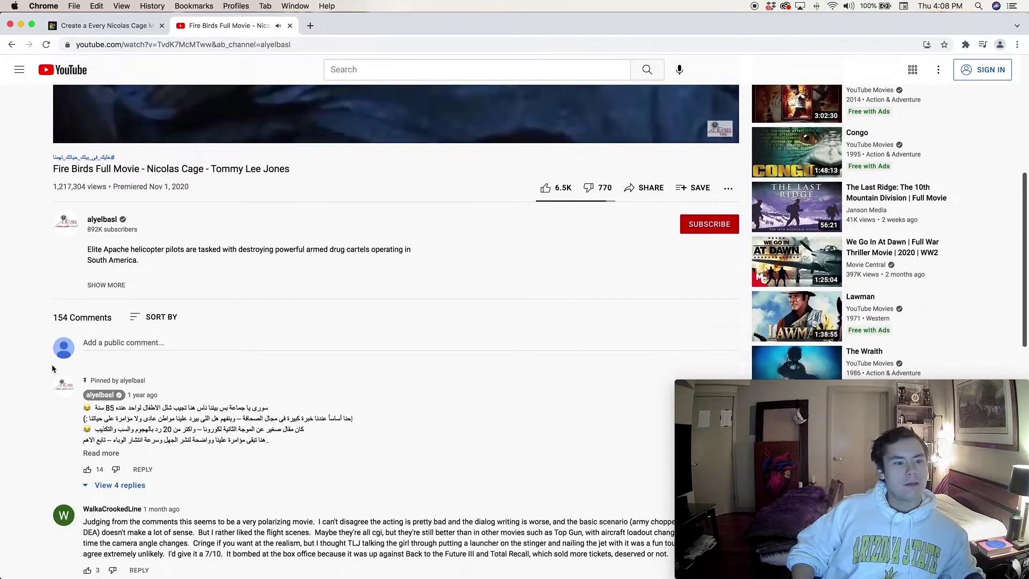
pyautogui.scroll(-2, 28, 364)
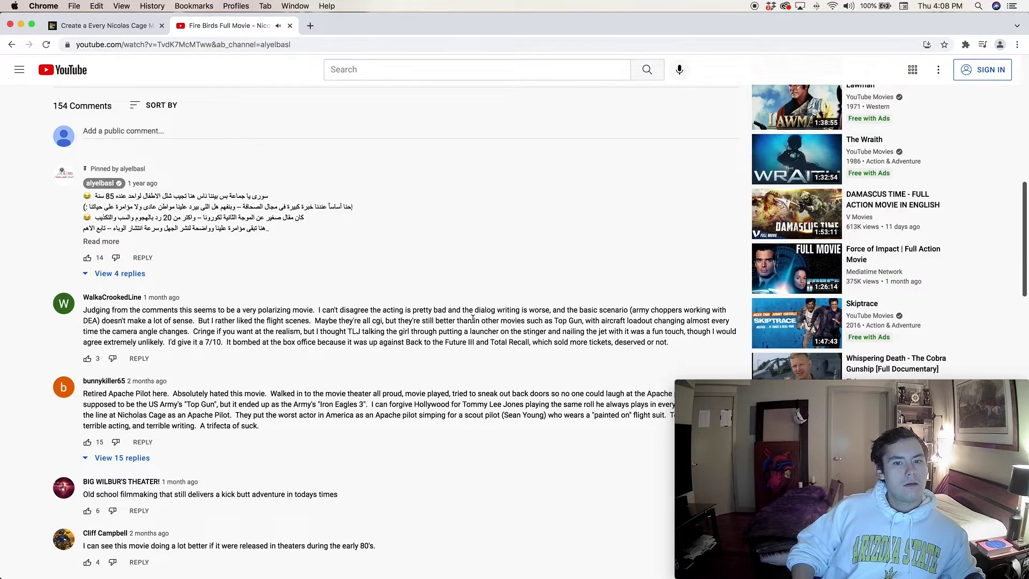
pyautogui.scroll(10, 473, 317)
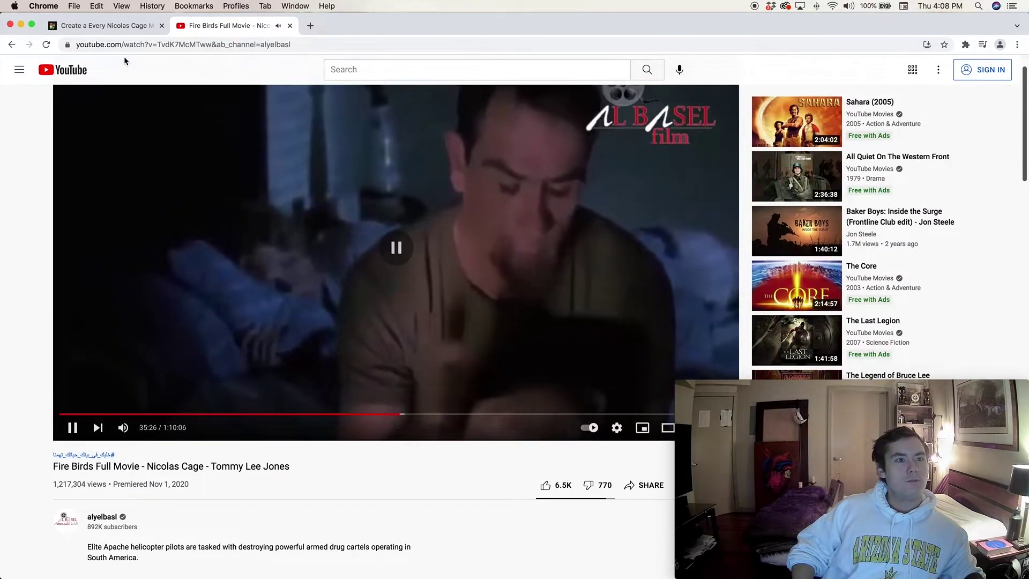
# Step: Return to the tier list and move the Fire Birds poster from the F tier to the N/A tier
pyautogui.hotkey('ctrl', 'Tab')
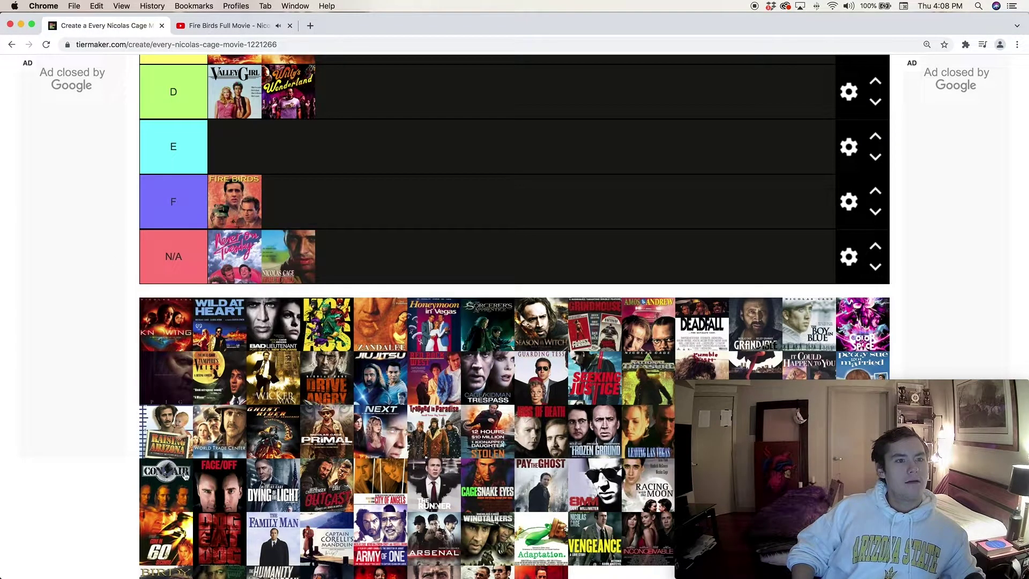
pyautogui.scroll(5, 310, 208)
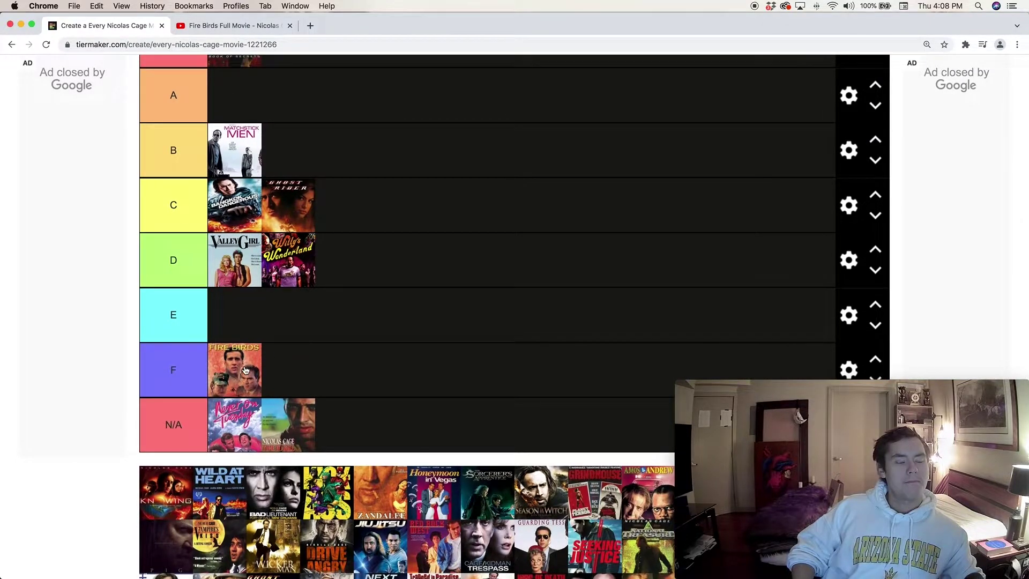
pyautogui.moveTo(246, 371); pyautogui.dragTo(377, 426)
# Step: Take the Knowing poster from the unranked pool and place it in the A tier
pyautogui.scroll(-3, 208, 377)
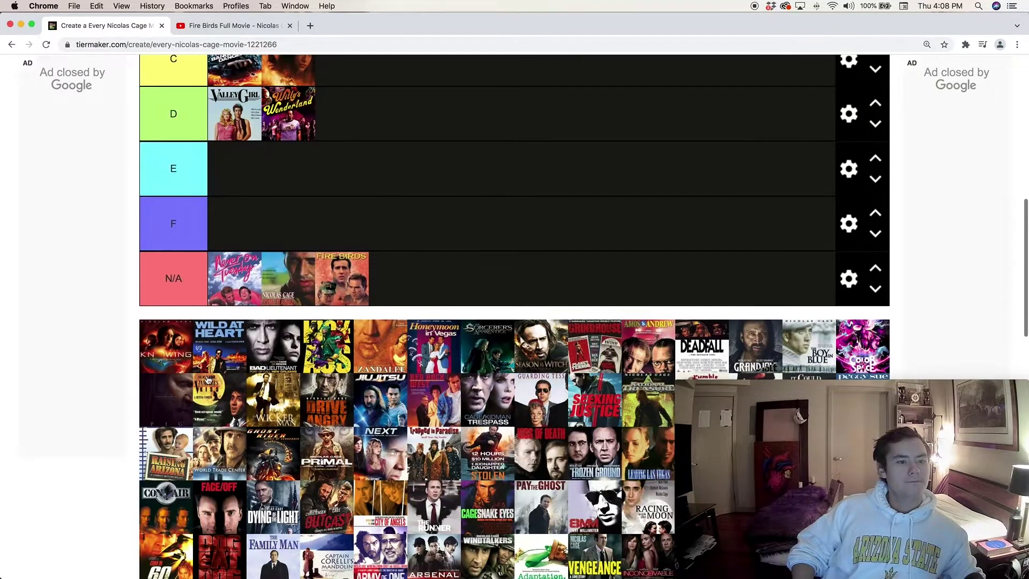
pyautogui.moveTo(182, 354); pyautogui.dragTo(480, 131)
pyautogui.scroll(5, 478, 129)
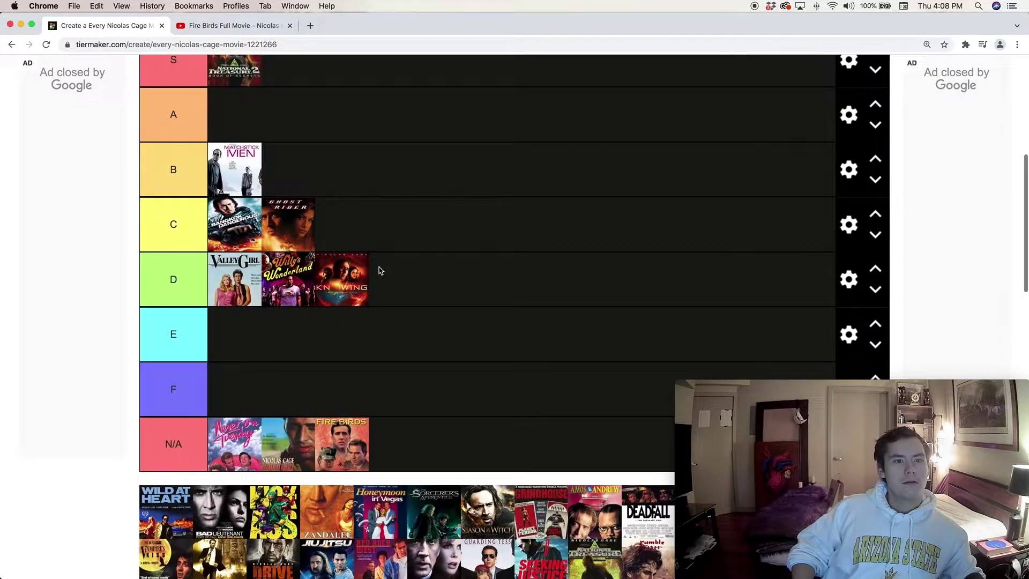
pyautogui.moveTo(345, 324); pyautogui.dragTo(258, 163)
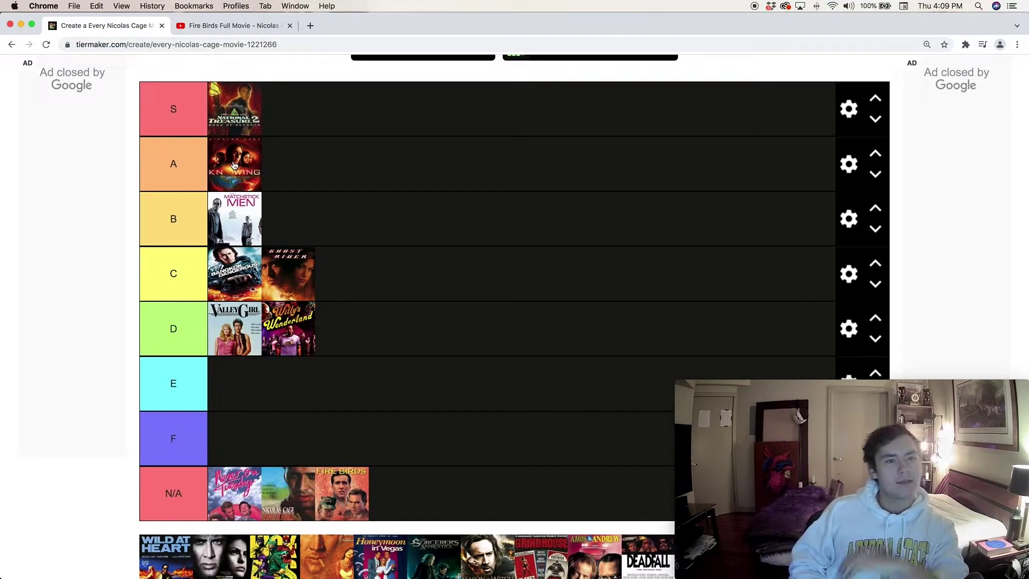
# Step: Take the Wild at Heart poster from the unranked pool and place it in the B tier beside Matchstick Men
pyautogui.scroll(-5, 268, 173)
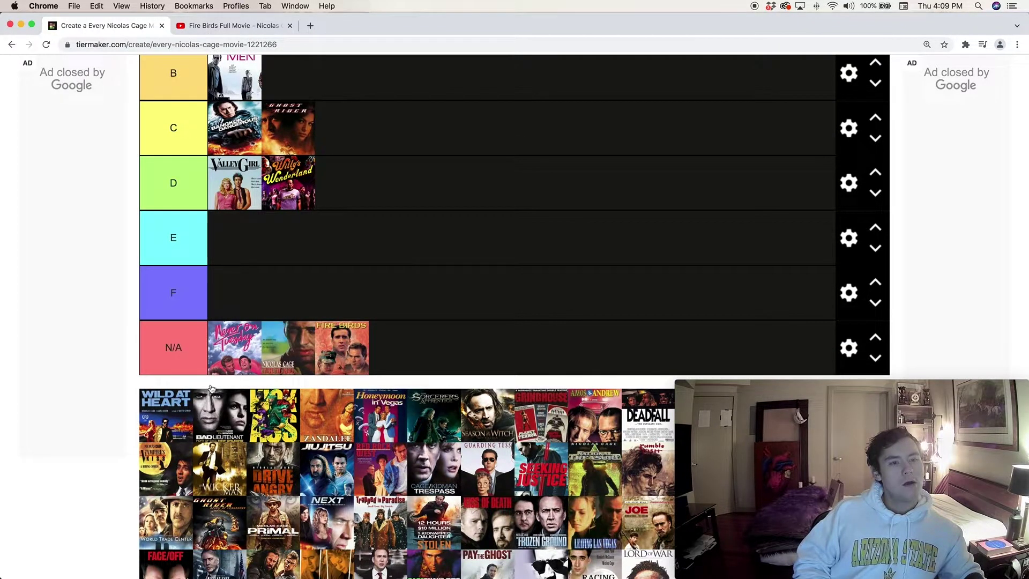
pyautogui.moveTo(182, 407); pyautogui.dragTo(439, 182)
pyautogui.scroll(3, 436, 184)
pyautogui.moveTo(341, 266); pyautogui.dragTo(454, 229)
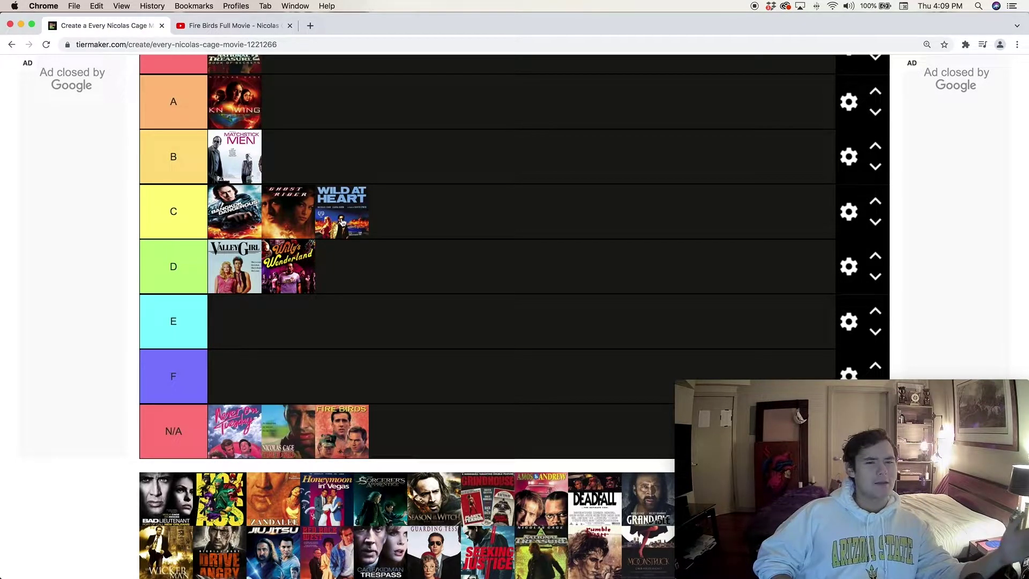
pyautogui.moveTo(346, 221); pyautogui.dragTo(370, 162)
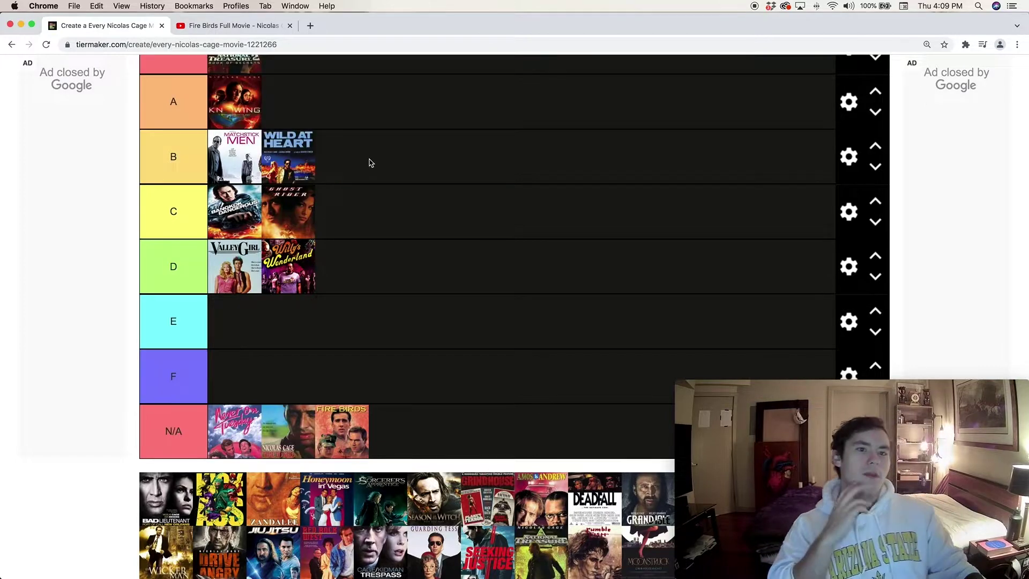
# Step: Move the Wild at Heart poster from the B tier down to the C tier
pyautogui.scroll(3, 371, 162)
pyautogui.moveTo(289, 228); pyautogui.dragTo(368, 224)
pyautogui.moveTo(287, 217); pyautogui.dragTo(378, 283)
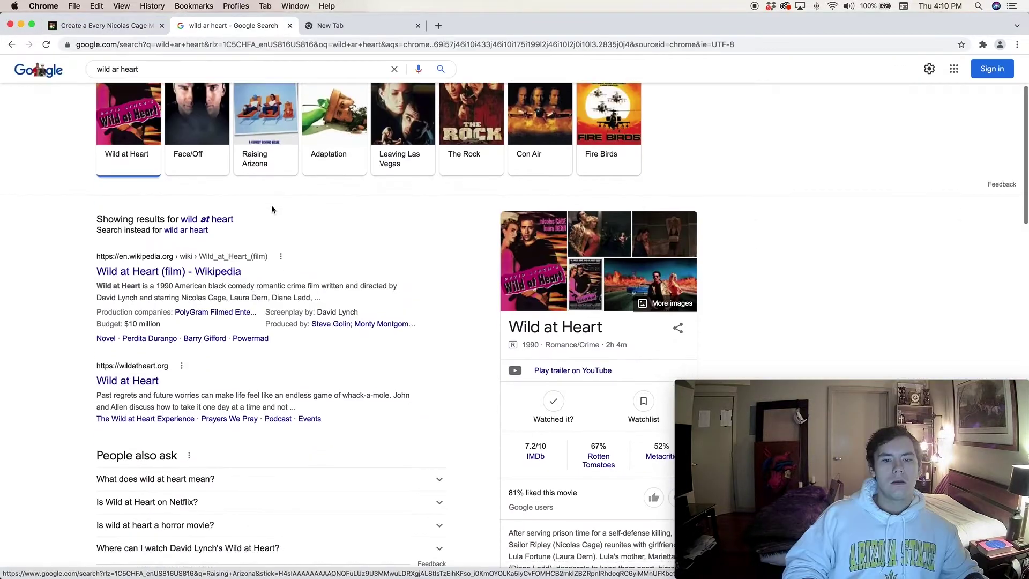
# Step: Review the Wild at Heart search results, return to the tier list, and move the Wild at Heart poster from C to the B tier
pyautogui.scroll(-2, 271, 205)
pyautogui.scroll(2, 236, 166)
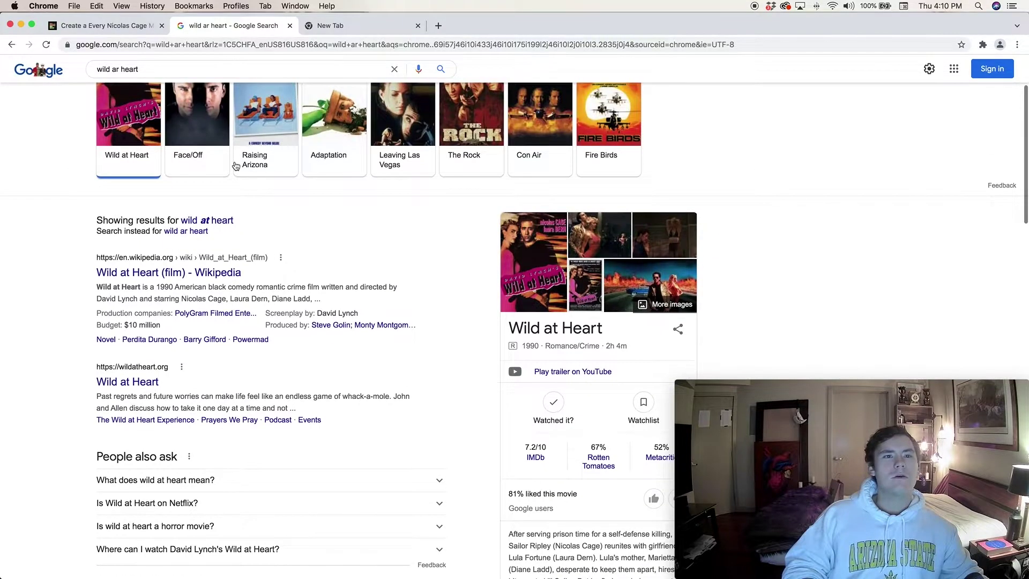
pyautogui.click(88, 27)
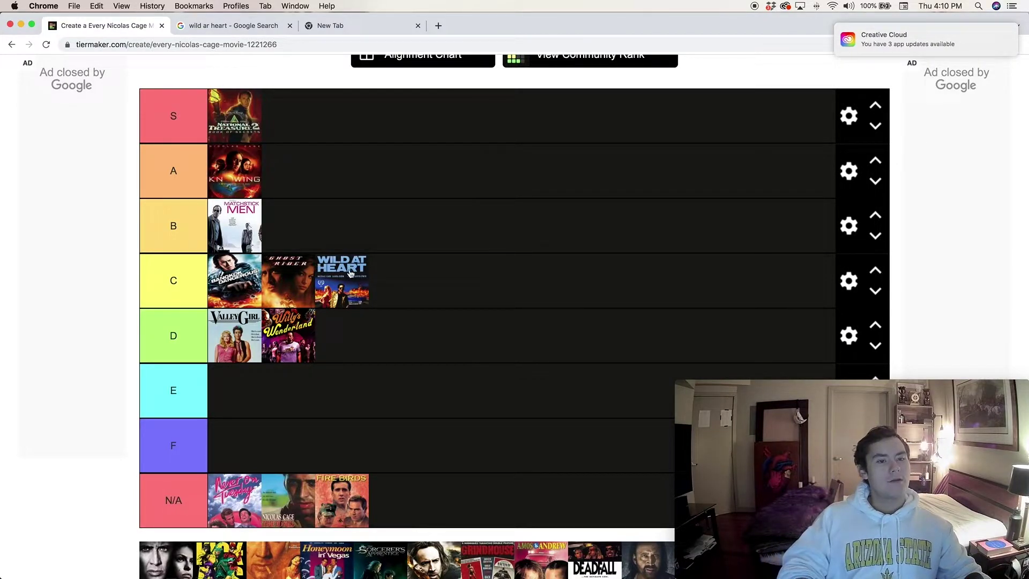
pyautogui.moveTo(365, 244); pyautogui.dragTo(369, 235)
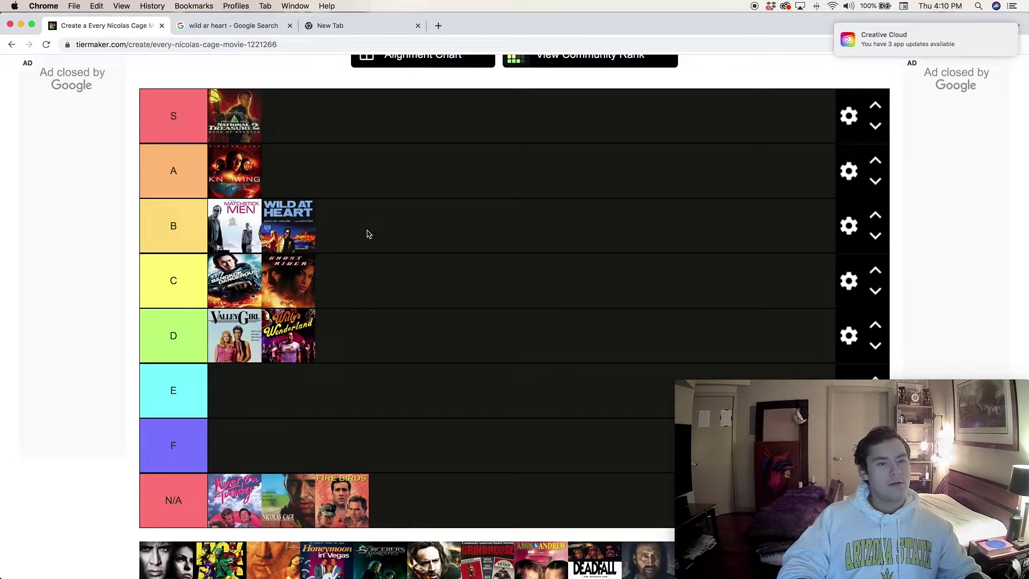
# Step: Take the Bad Lieutenant poster from the unranked pool and place it in the D tier beside Willy's Wonderland
pyautogui.scroll(-3, 368, 237)
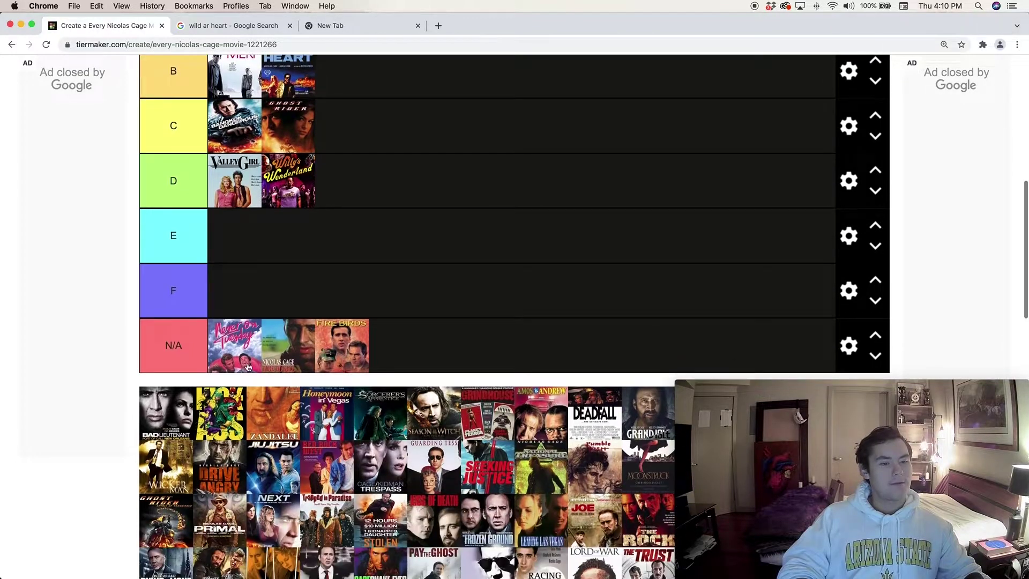
pyautogui.moveTo(172, 426); pyautogui.dragTo(392, 195)
pyautogui.scroll(2, 392, 195)
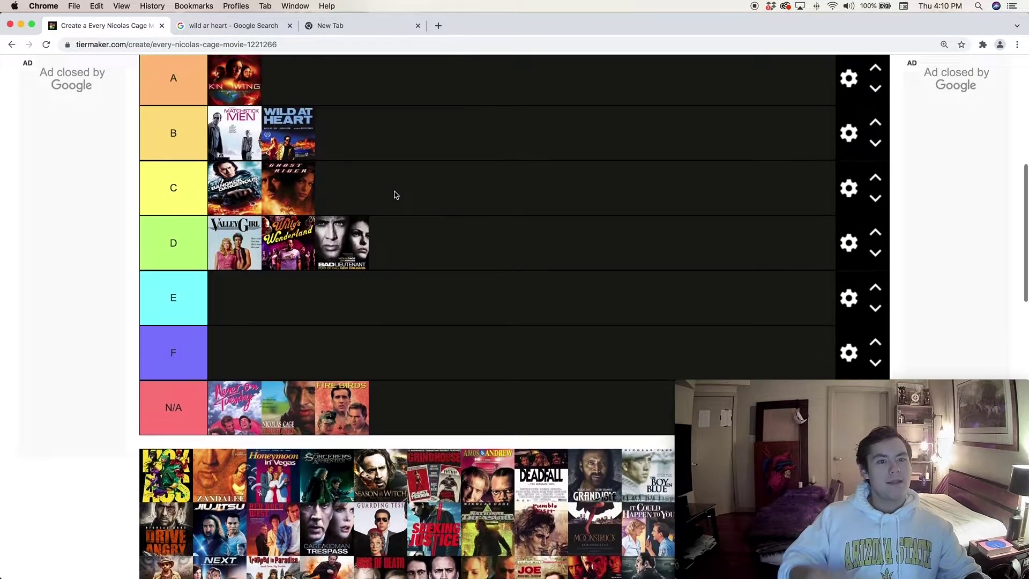
pyautogui.scroll(1, 396, 194)
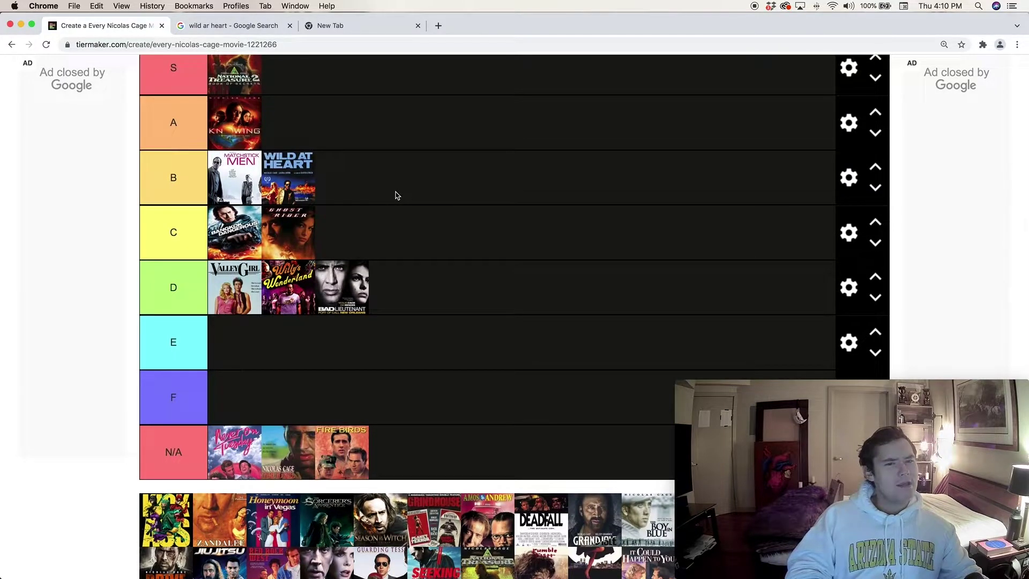
pyautogui.scroll(1, 396, 195)
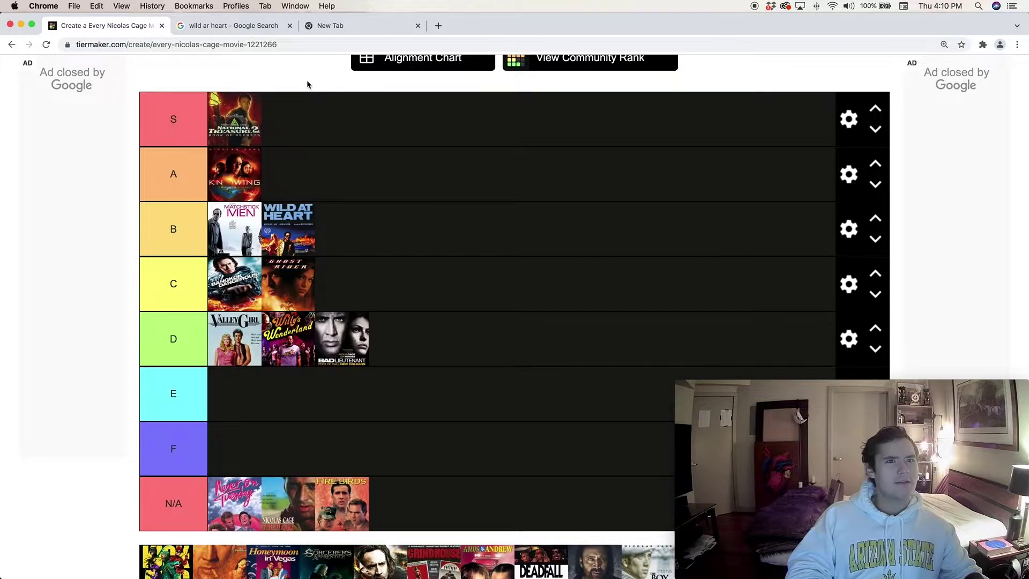
# Step: Search Google for "bad luitennent" and check the results for the film against its poster on the tier list
pyautogui.click(235, 27)
pyautogui.click(144, 45)
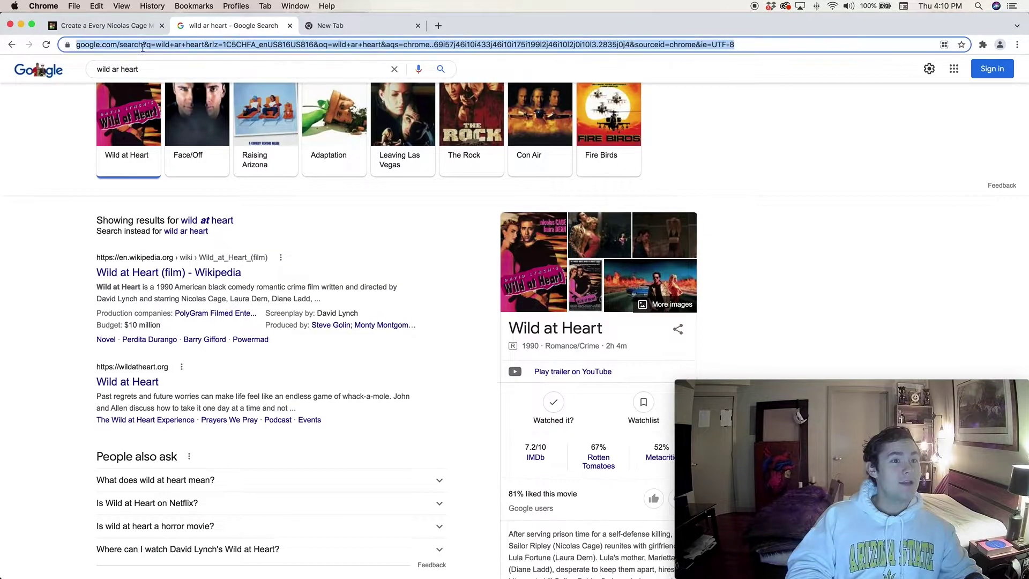
pyautogui.write('bad luitennent')
pyautogui.press('Return')
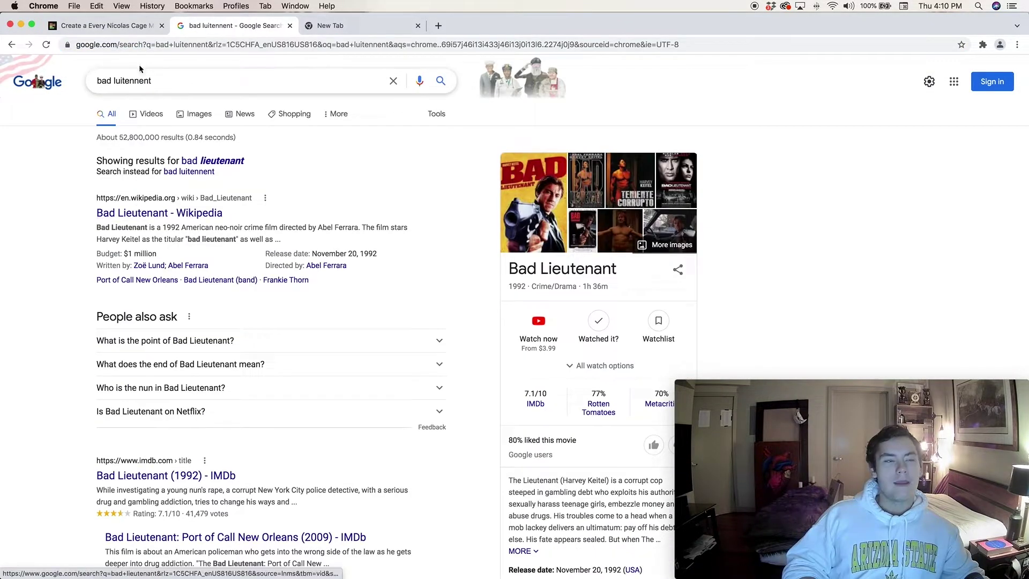
pyautogui.hotkey('ctrl', 'shift', 'Tab')
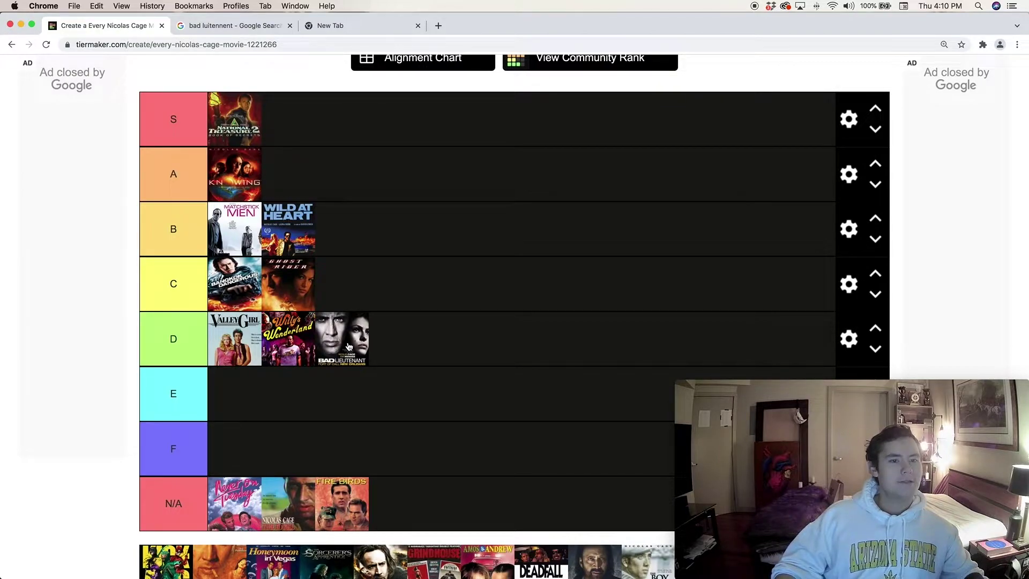
pyautogui.moveTo(349, 346); pyautogui.dragTo(425, 336)
pyautogui.click(233, 26)
pyautogui.moveTo(114, 80); pyautogui.dragTo(172, 79)
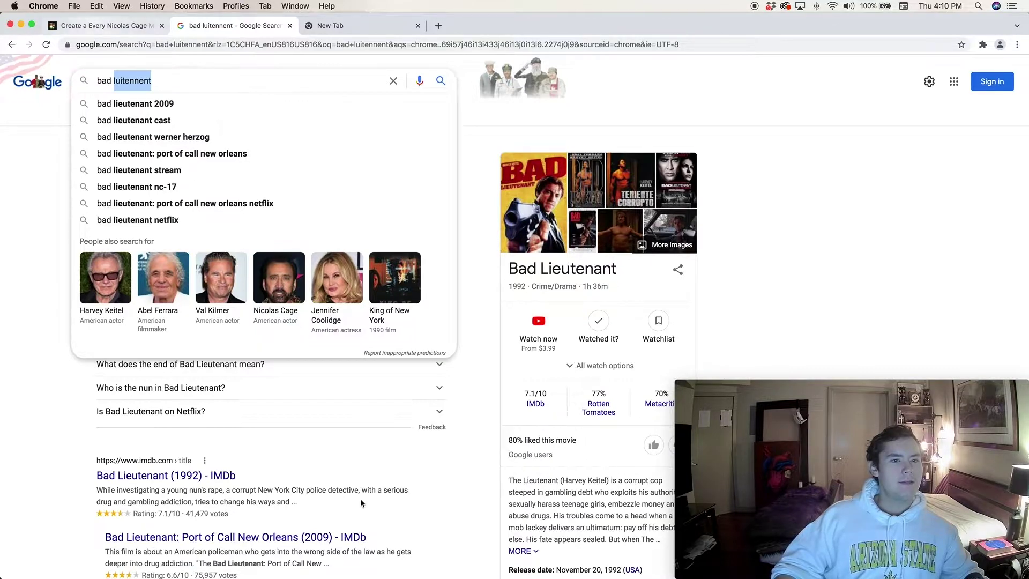
# Step: Return to the tier list and move the Bad Lieutenant poster from the D tier to C, and from there down to E
pyautogui.click(96, 26)
pyautogui.moveTo(335, 349); pyautogui.dragTo(338, 284)
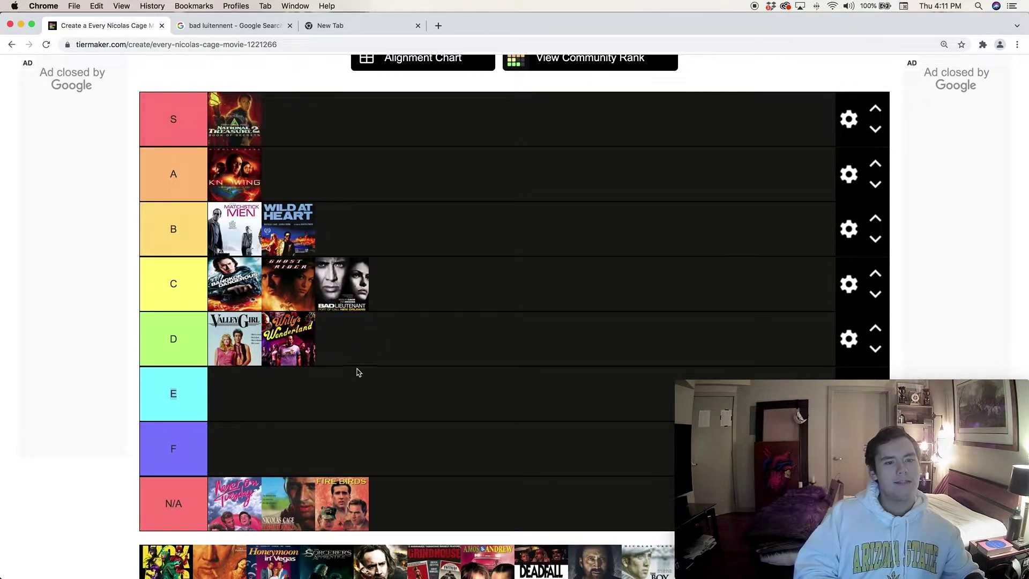
pyautogui.moveTo(327, 276); pyautogui.dragTo(282, 406)
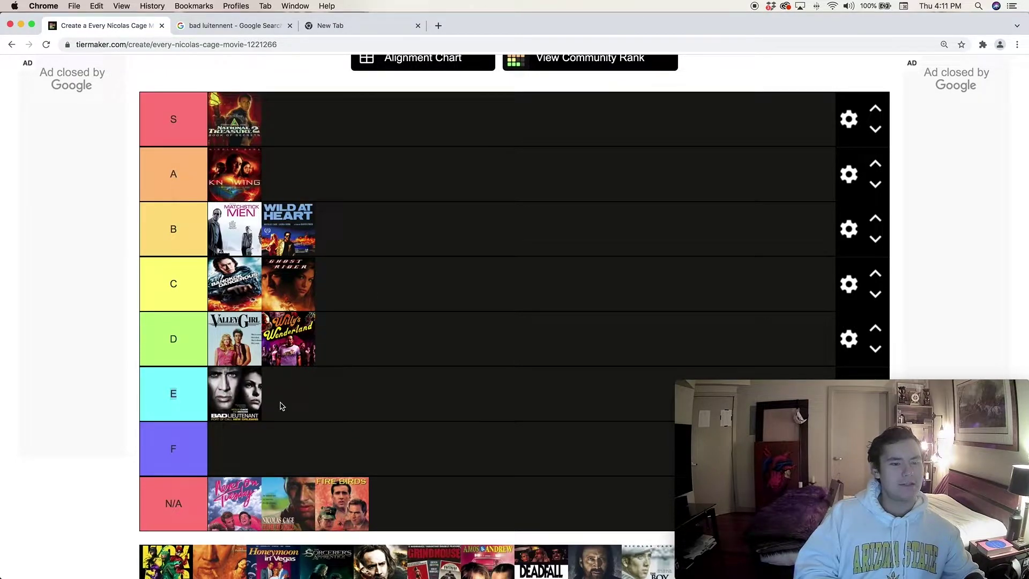
# Step: Take the Kick-Ass poster from the unranked pool and place it in the C tier beside Ghost Rider
pyautogui.scroll(-1, 281, 405)
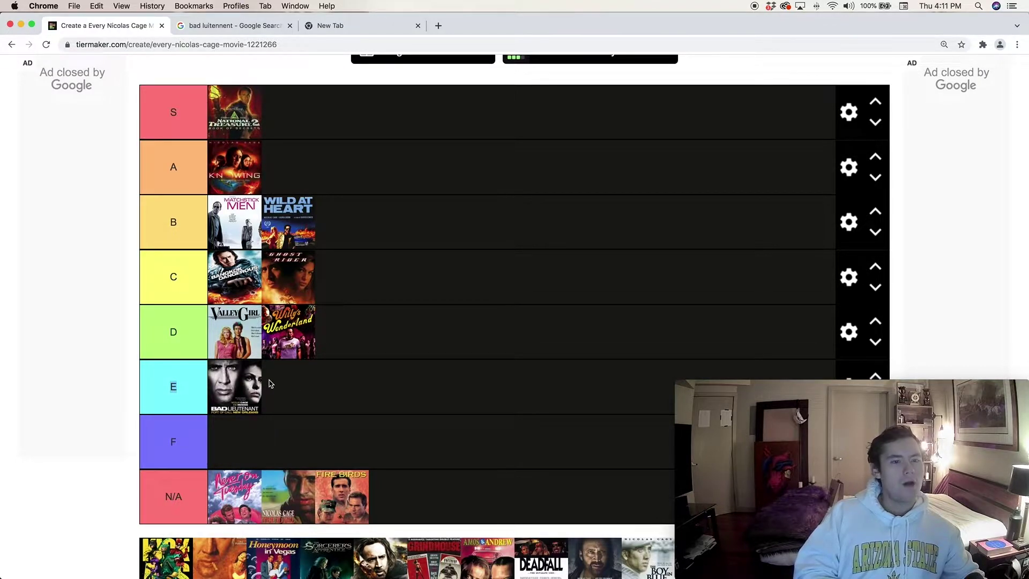
pyautogui.scroll(-5, 271, 383)
pyautogui.moveTo(169, 360); pyautogui.dragTo(406, 182)
pyautogui.scroll(3, 391, 214)
pyautogui.moveTo(287, 313); pyautogui.dragTo(414, 196)
pyautogui.moveTo(337, 199); pyautogui.dragTo(475, 214)
pyautogui.scroll(2, 478, 233)
pyautogui.scroll(-3, 479, 233)
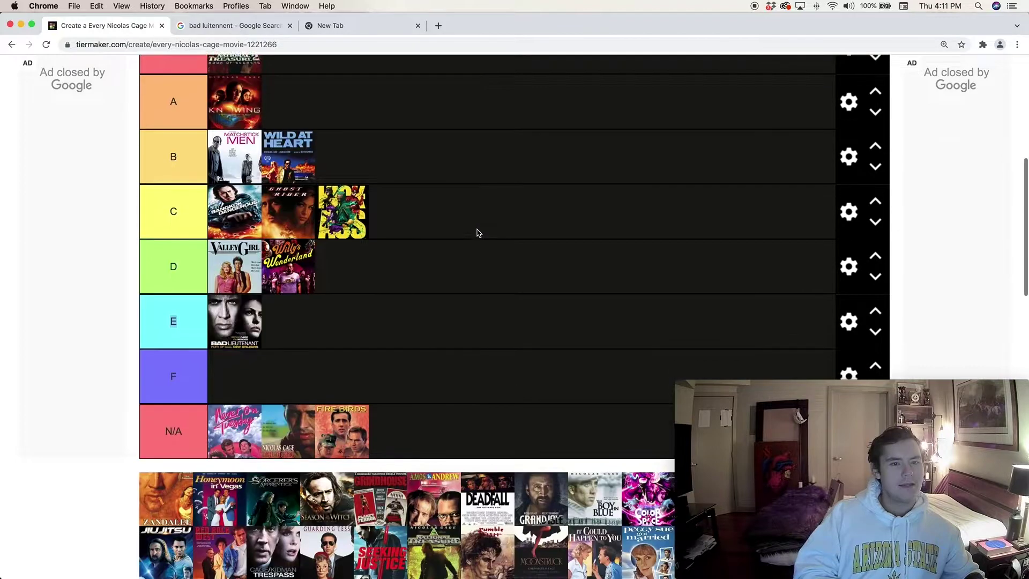